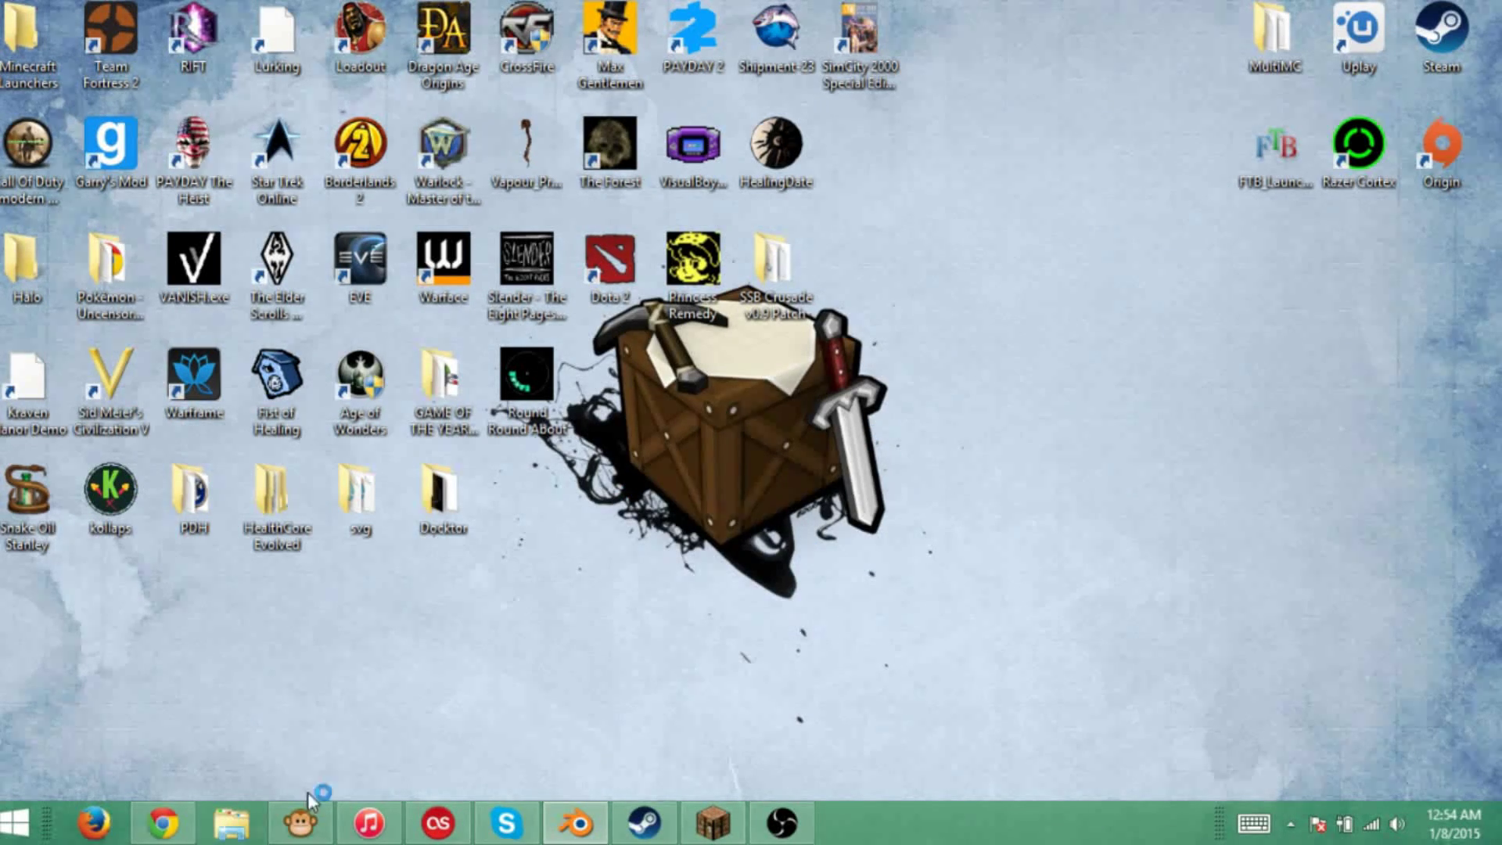
# - In Chrome, go from the TwitchAlerts dashboard to the Stream Labels page, then minimize the browser
pyautogui.moveTo(325, 827)
pyautogui.click(164, 827)
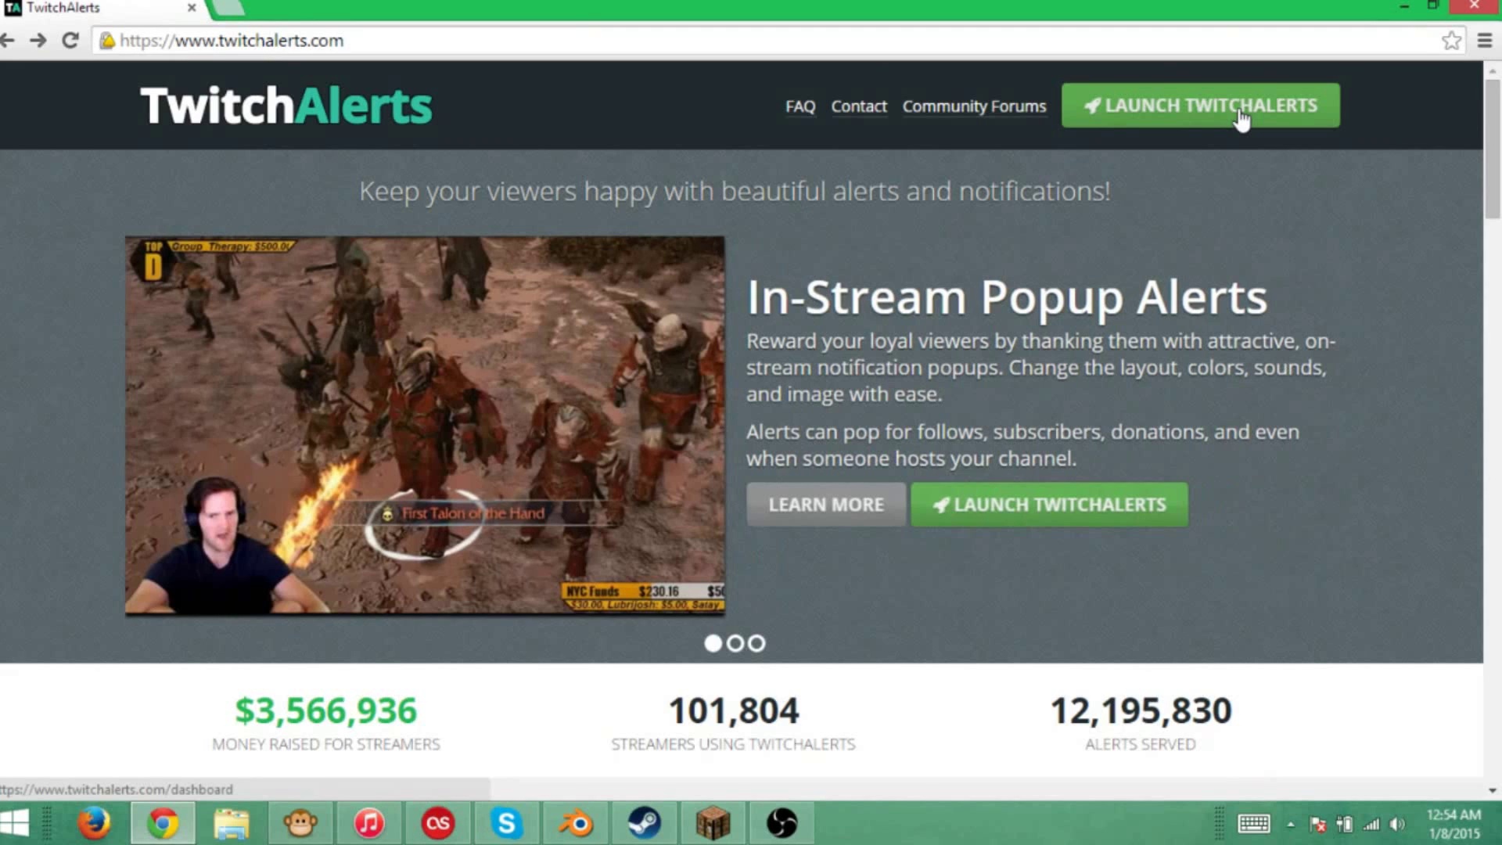
pyautogui.click(1243, 116)
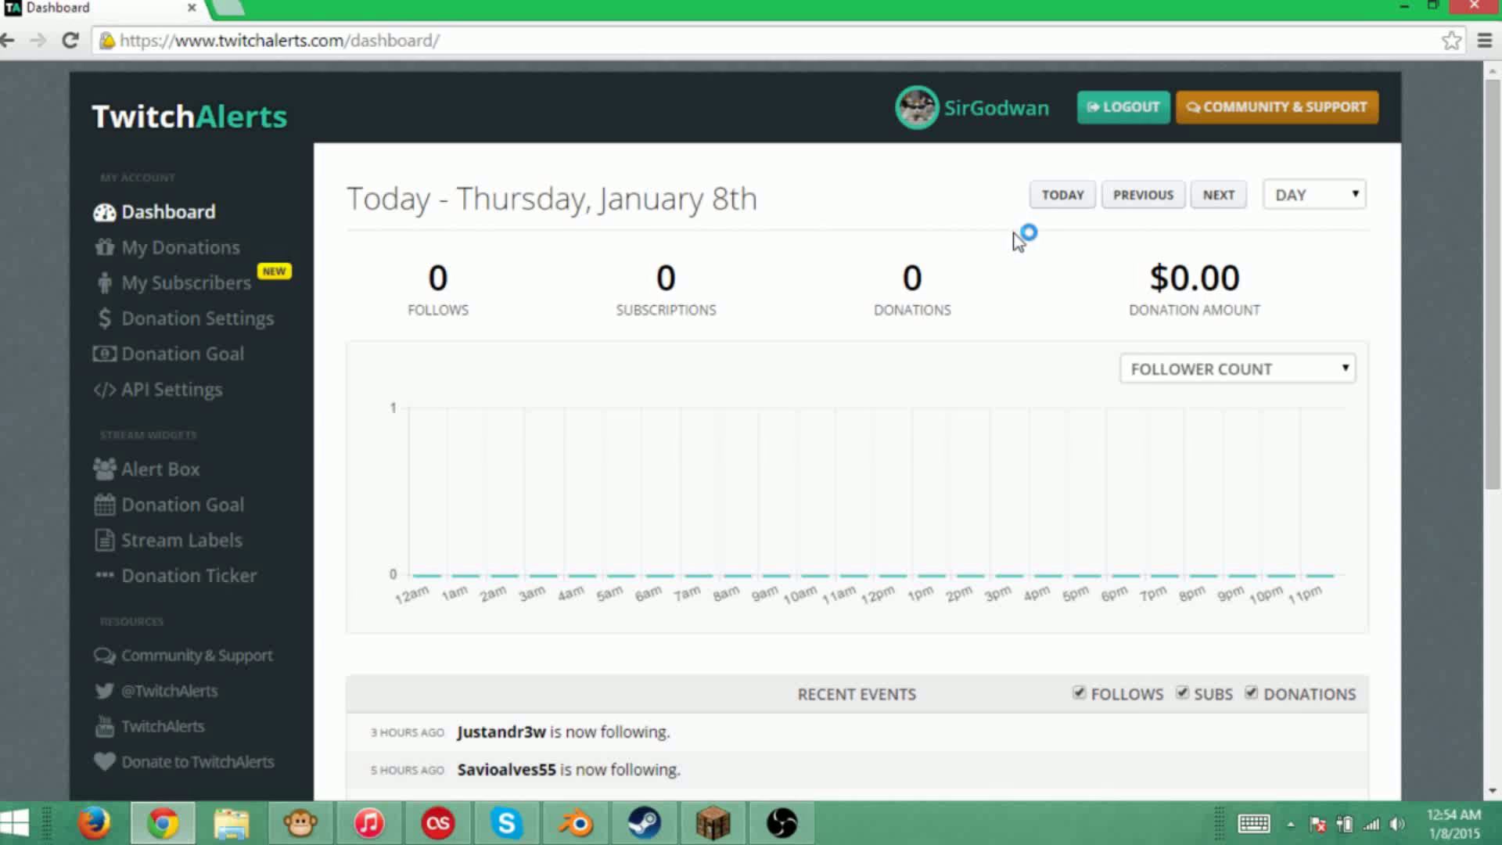
pyautogui.click(176, 557)
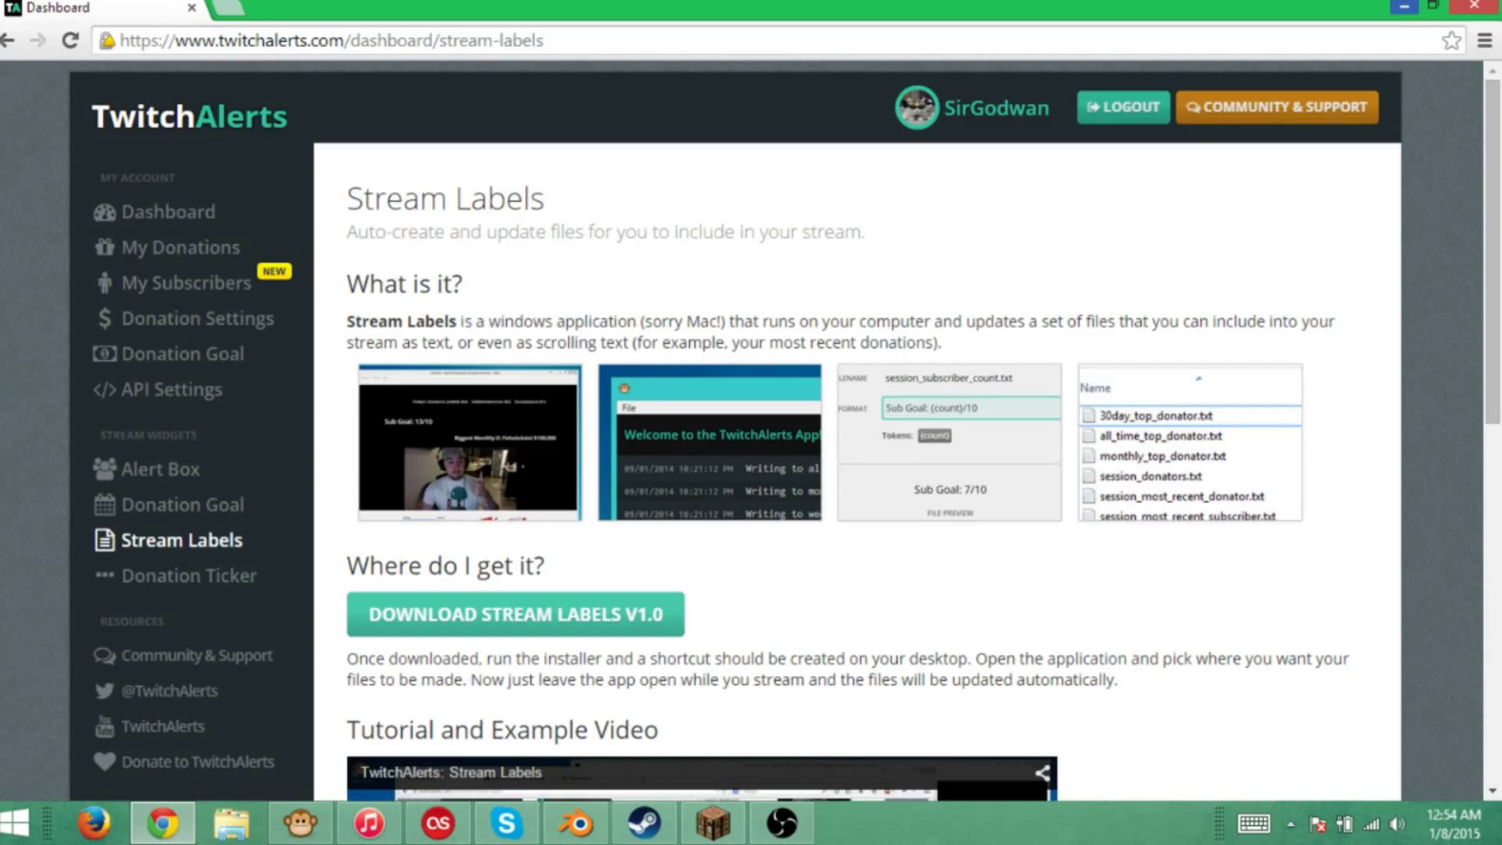
pyautogui.click(1404, 5)
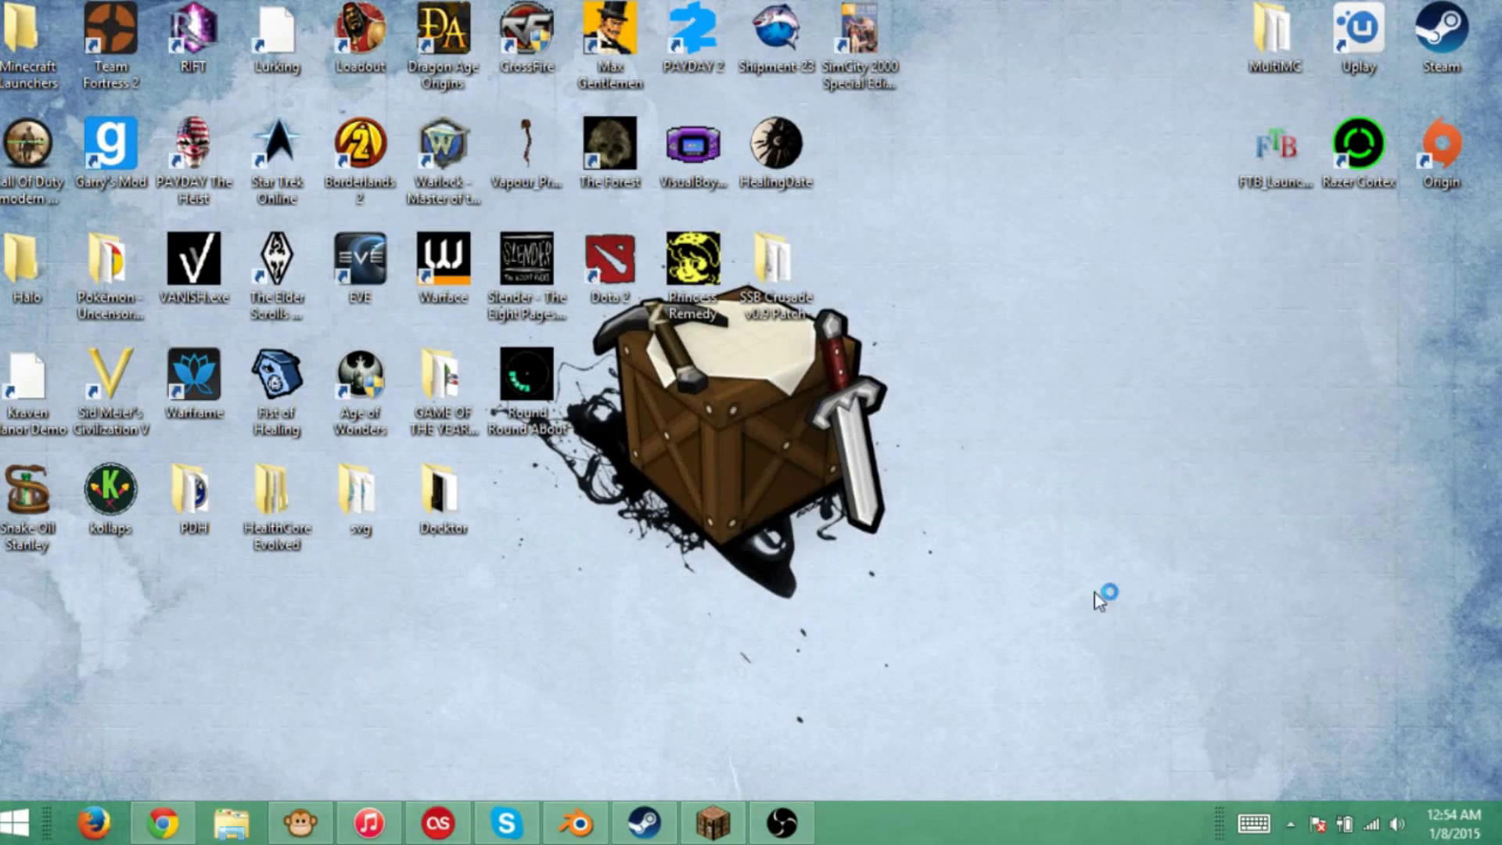
# - Restore the Stream Labels app, check the output folder without changing it, and save the label settings
pyautogui.click(301, 824)
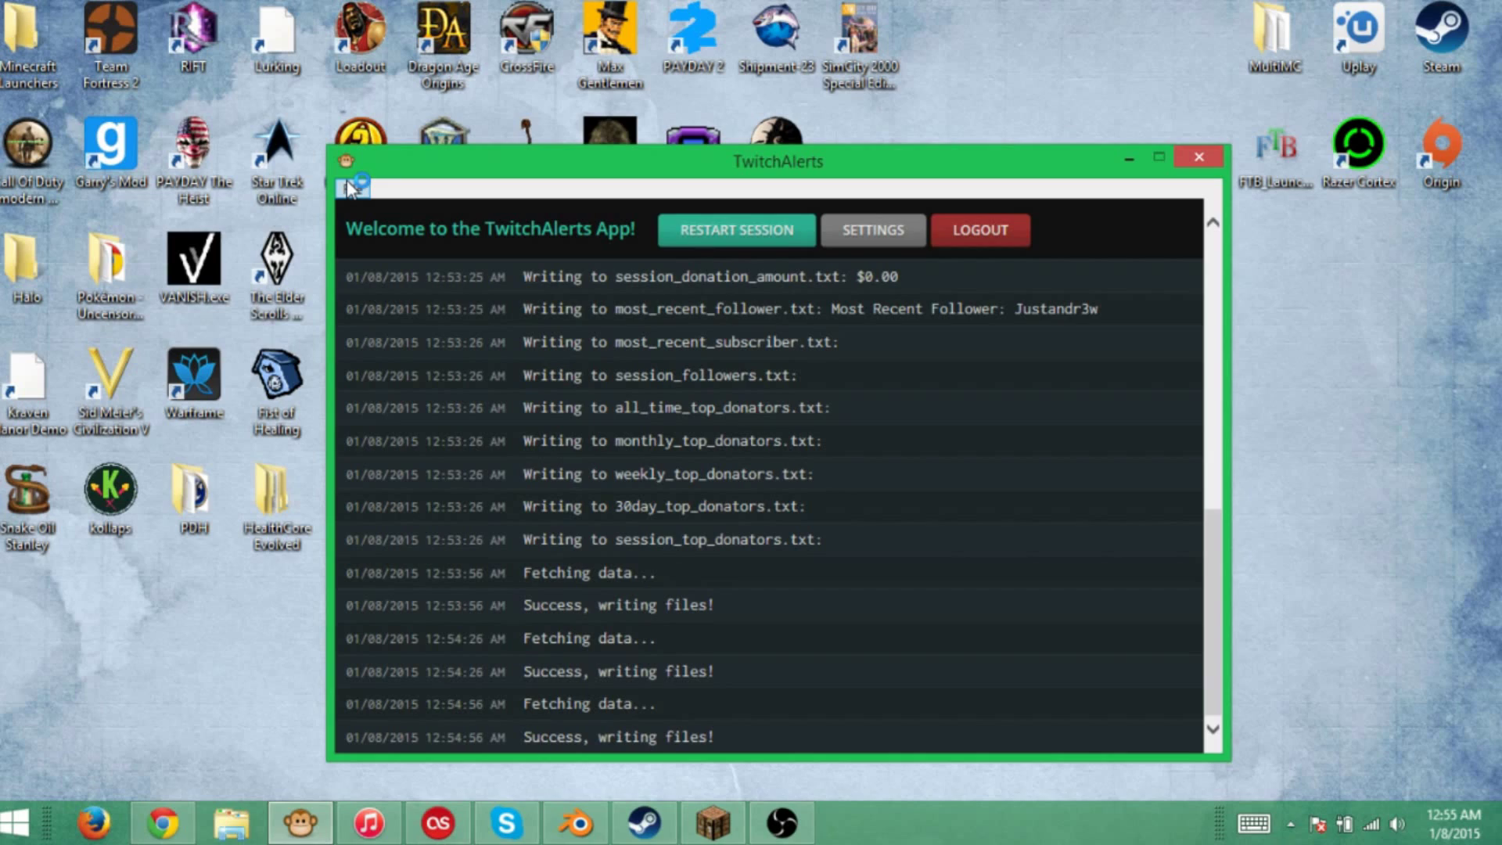
pyautogui.click(356, 189)
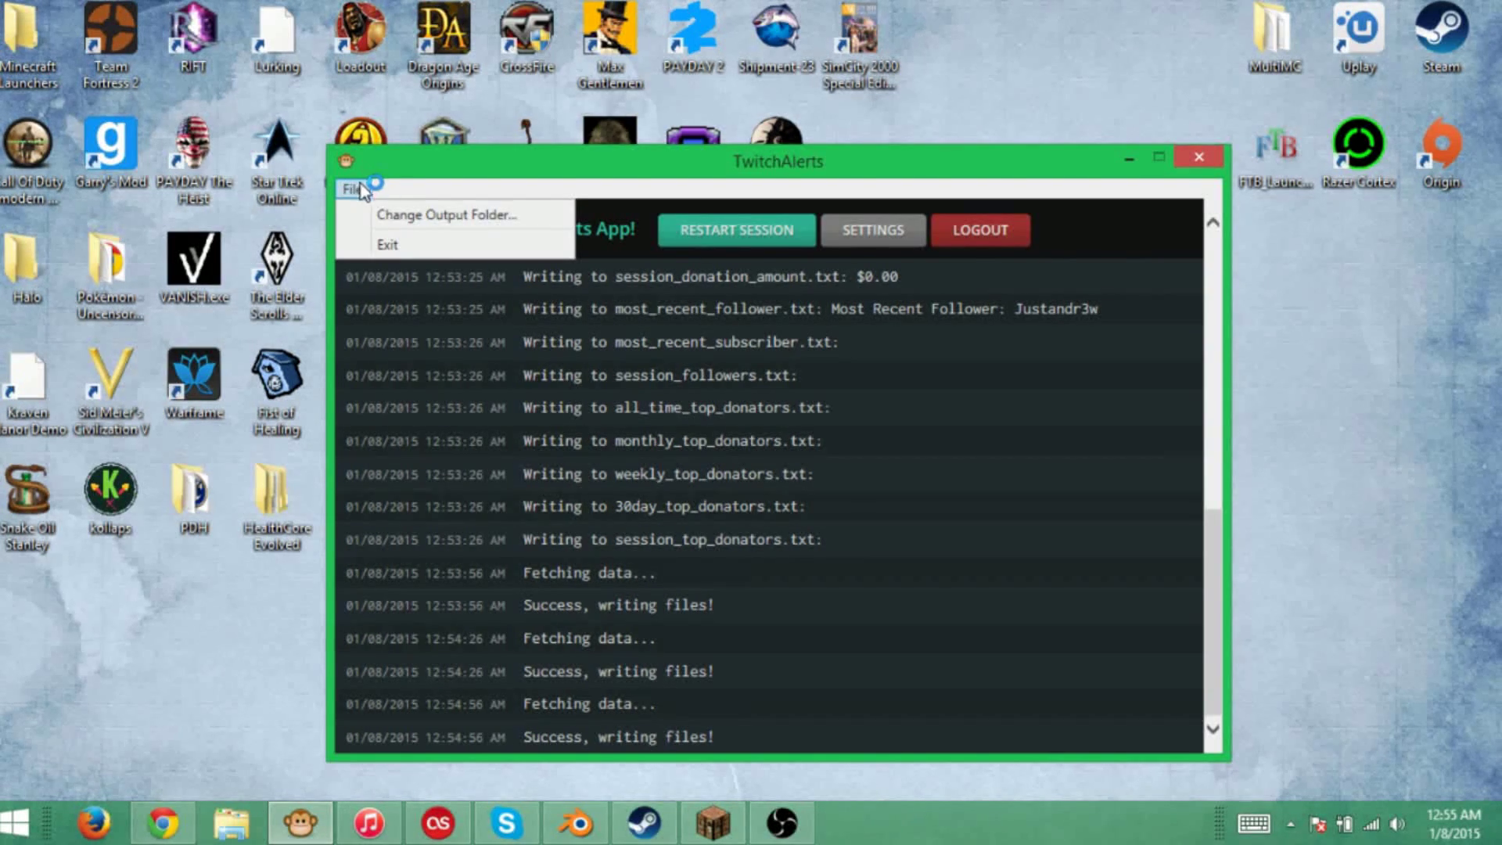
pyautogui.click(700, 197)
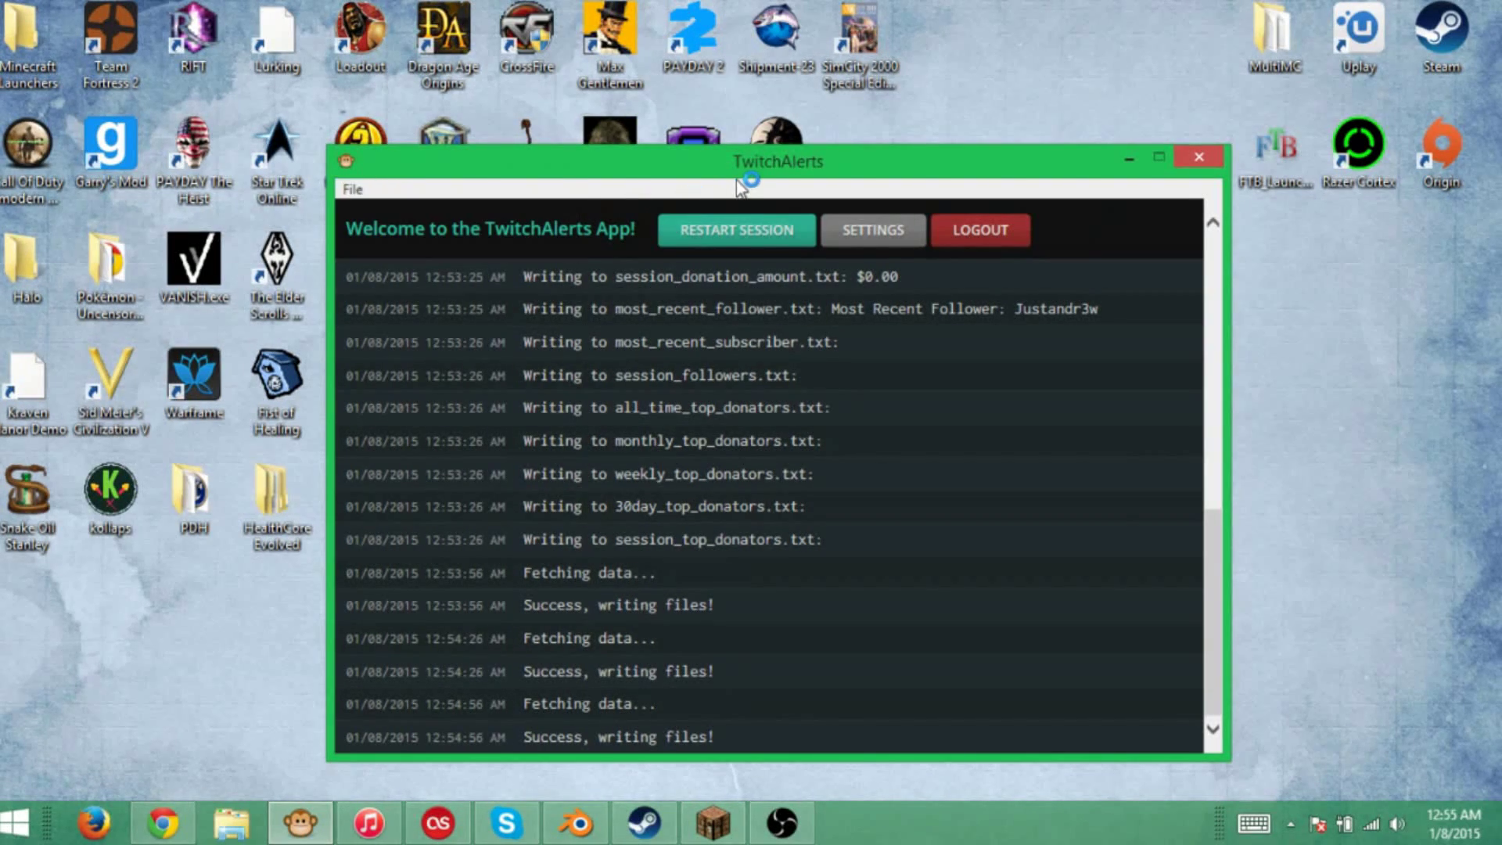
pyautogui.click(353, 189)
pyautogui.click(417, 212)
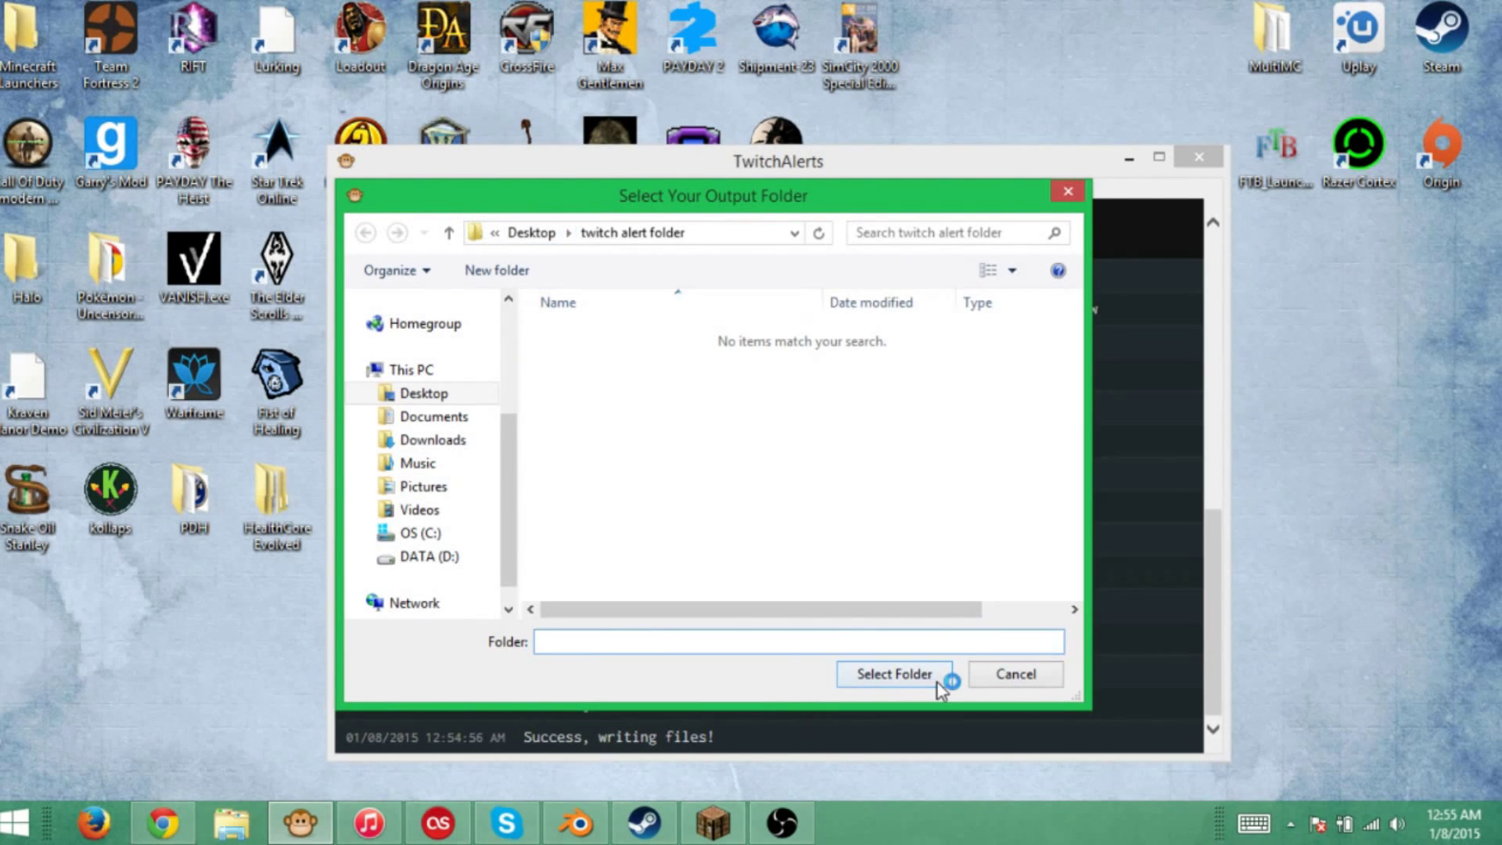
pyautogui.click(1067, 190)
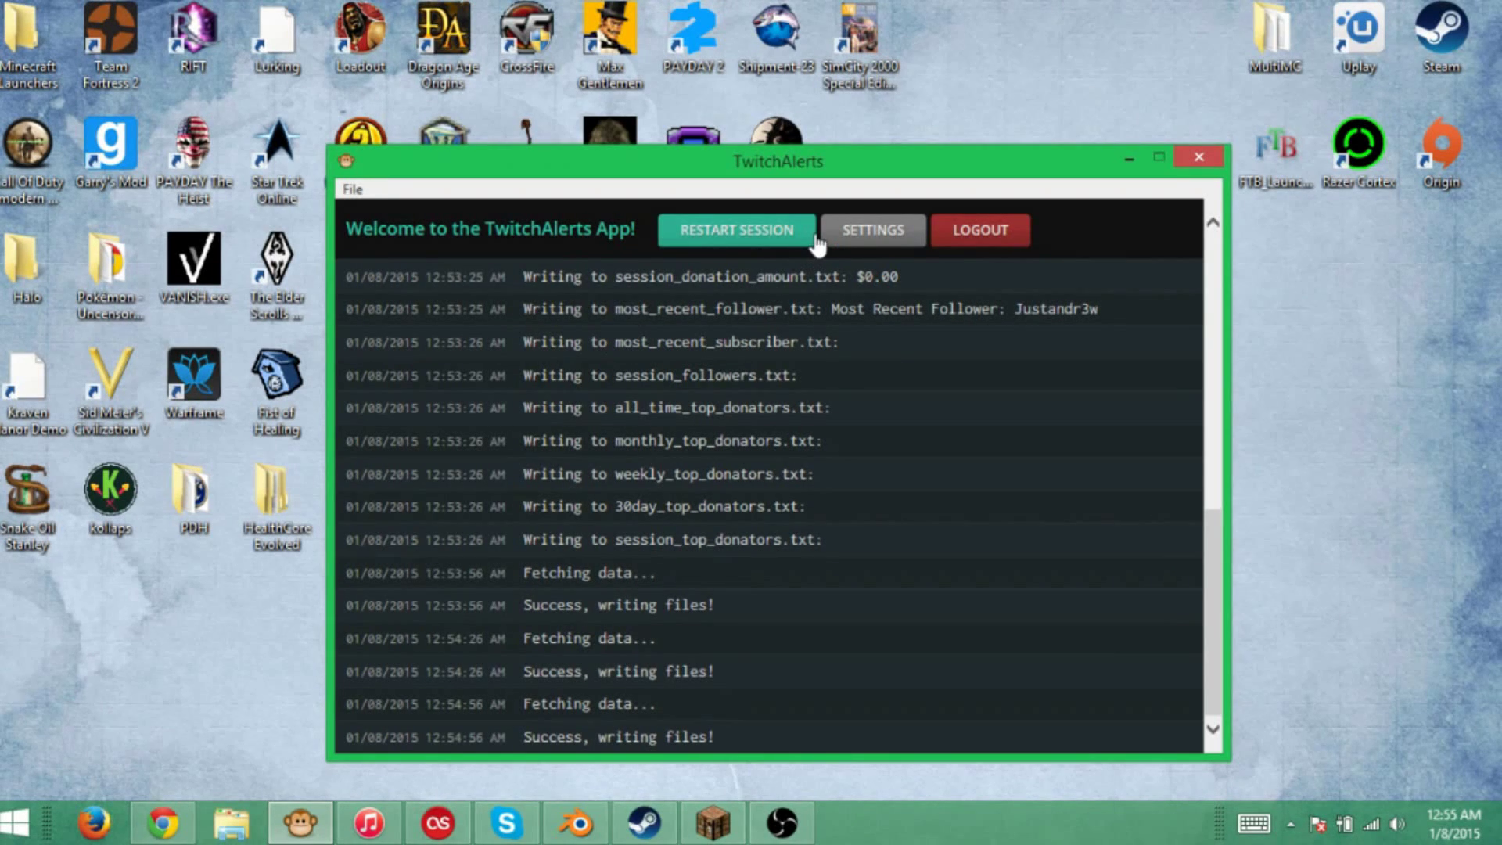
pyautogui.click(848, 233)
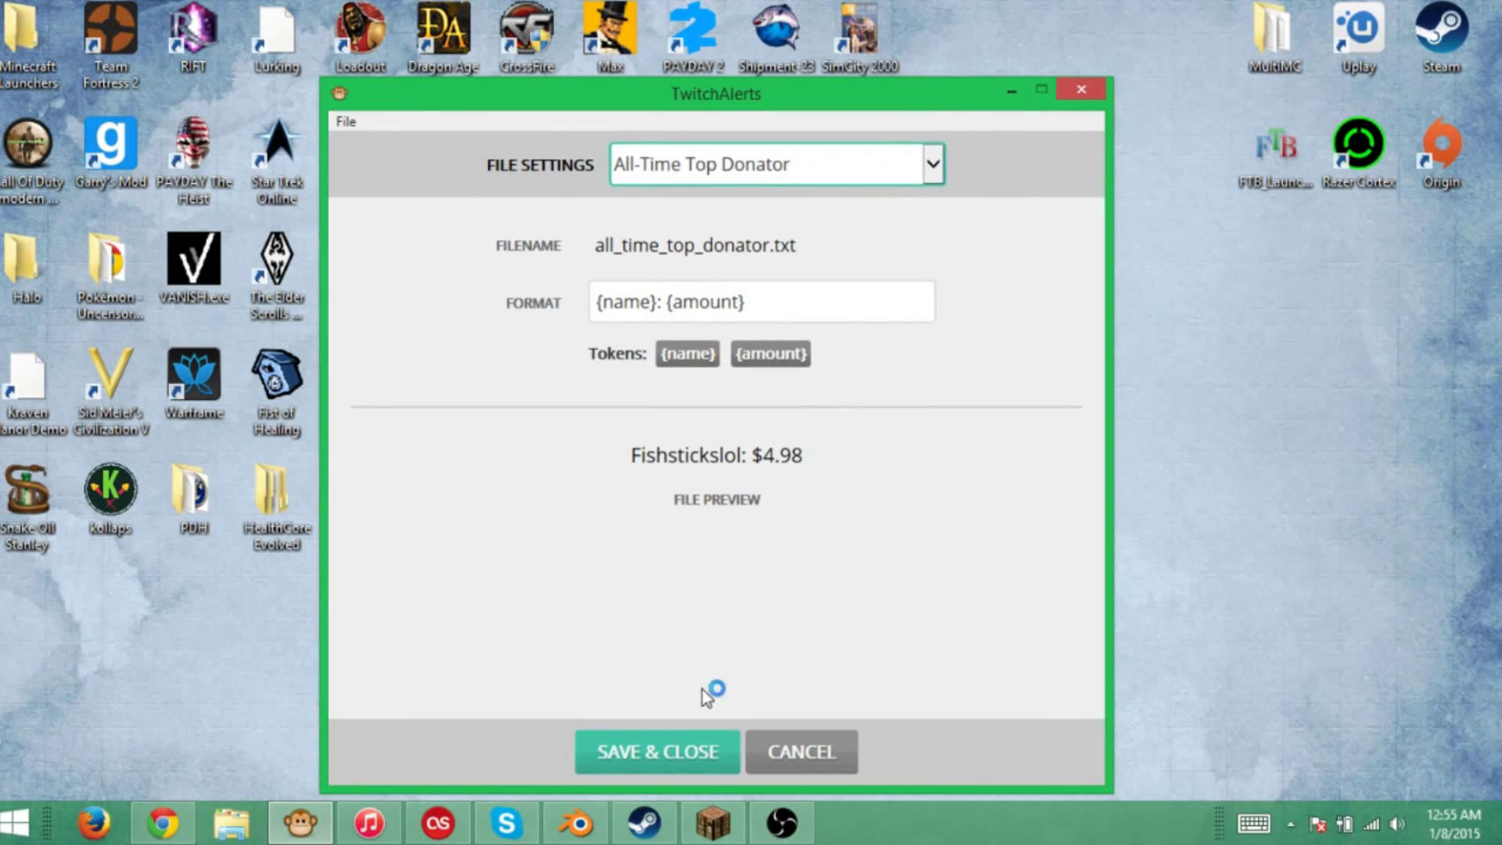
pyautogui.click(711, 762)
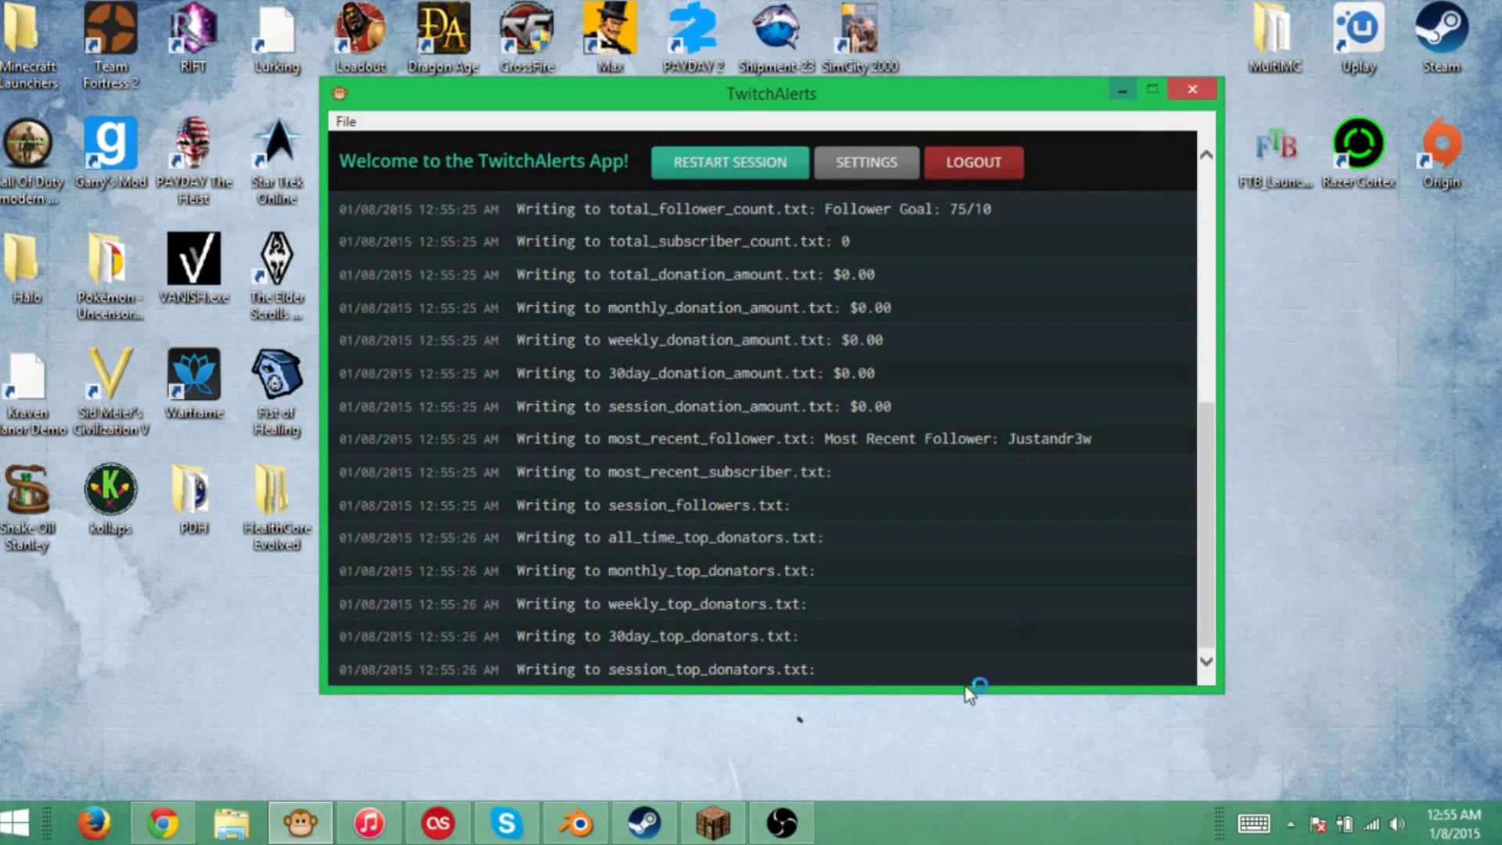
# - Add a new Text source named 'Text' to the OBS scene
pyautogui.moveTo(784, 825)
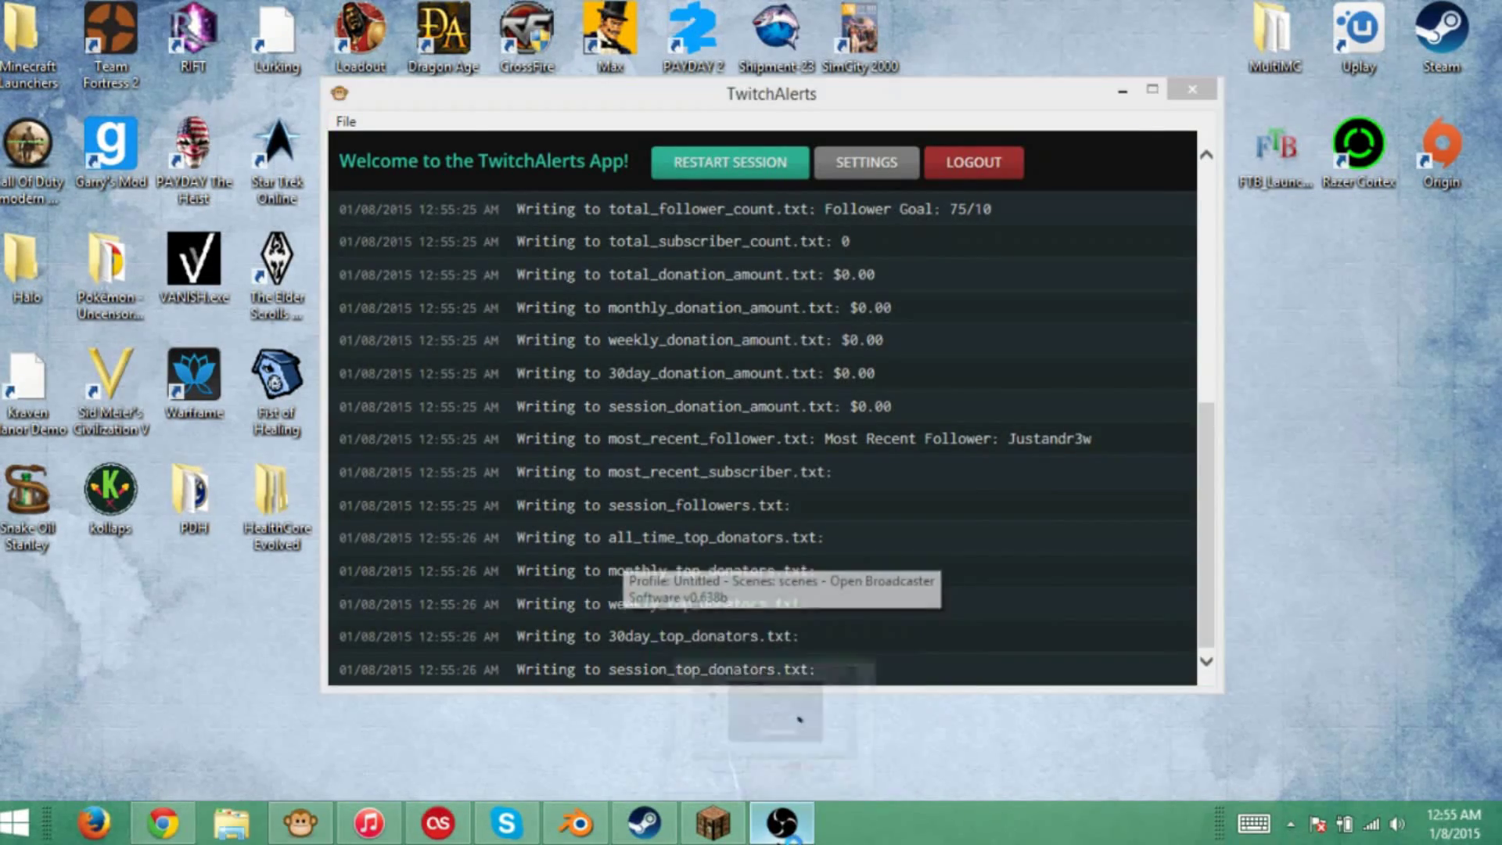
pyautogui.click(794, 714)
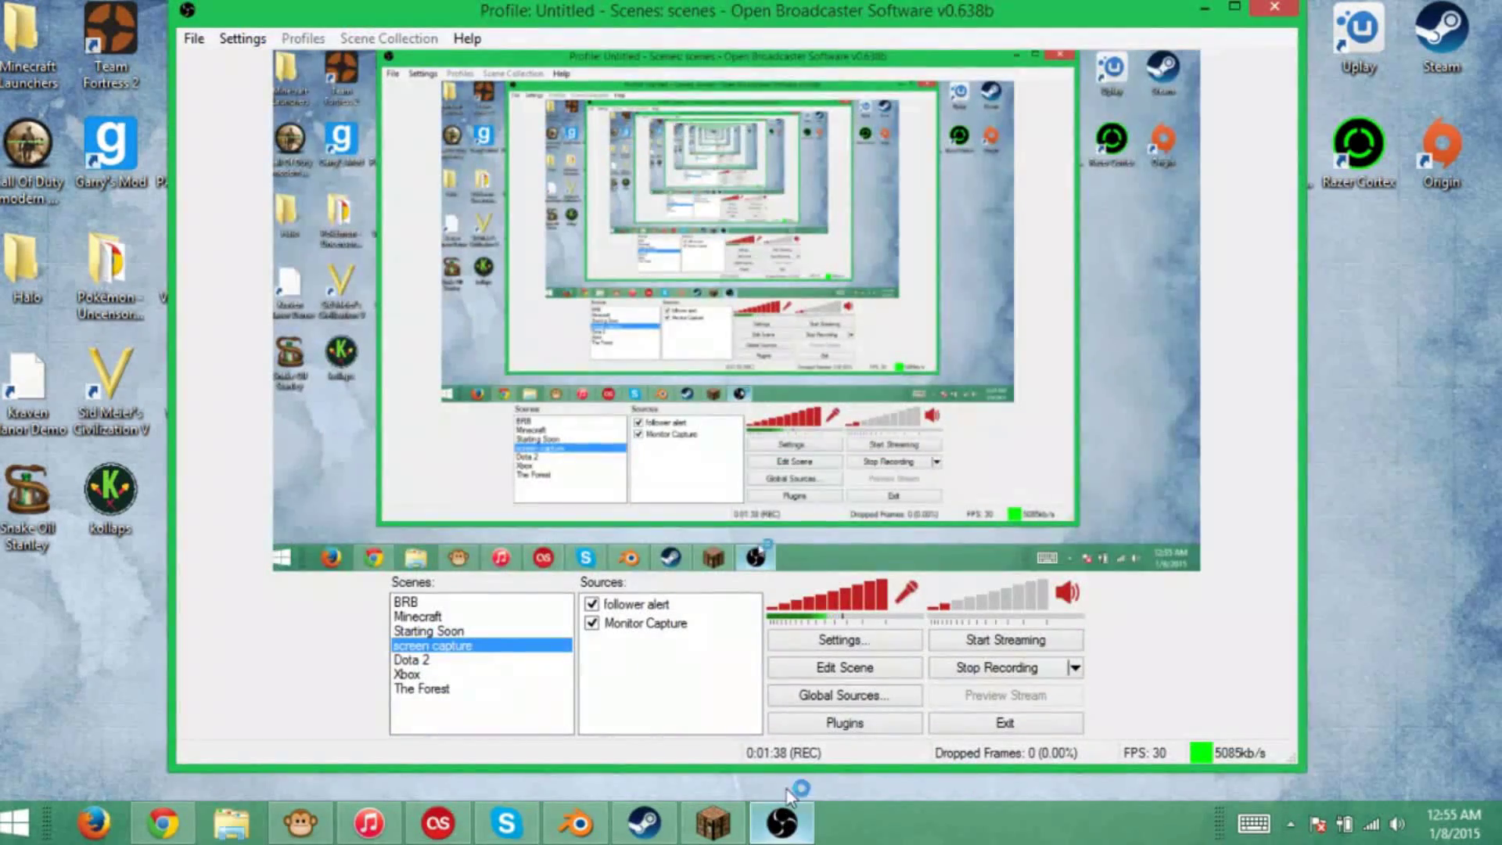
pyautogui.rightClick(705, 667)
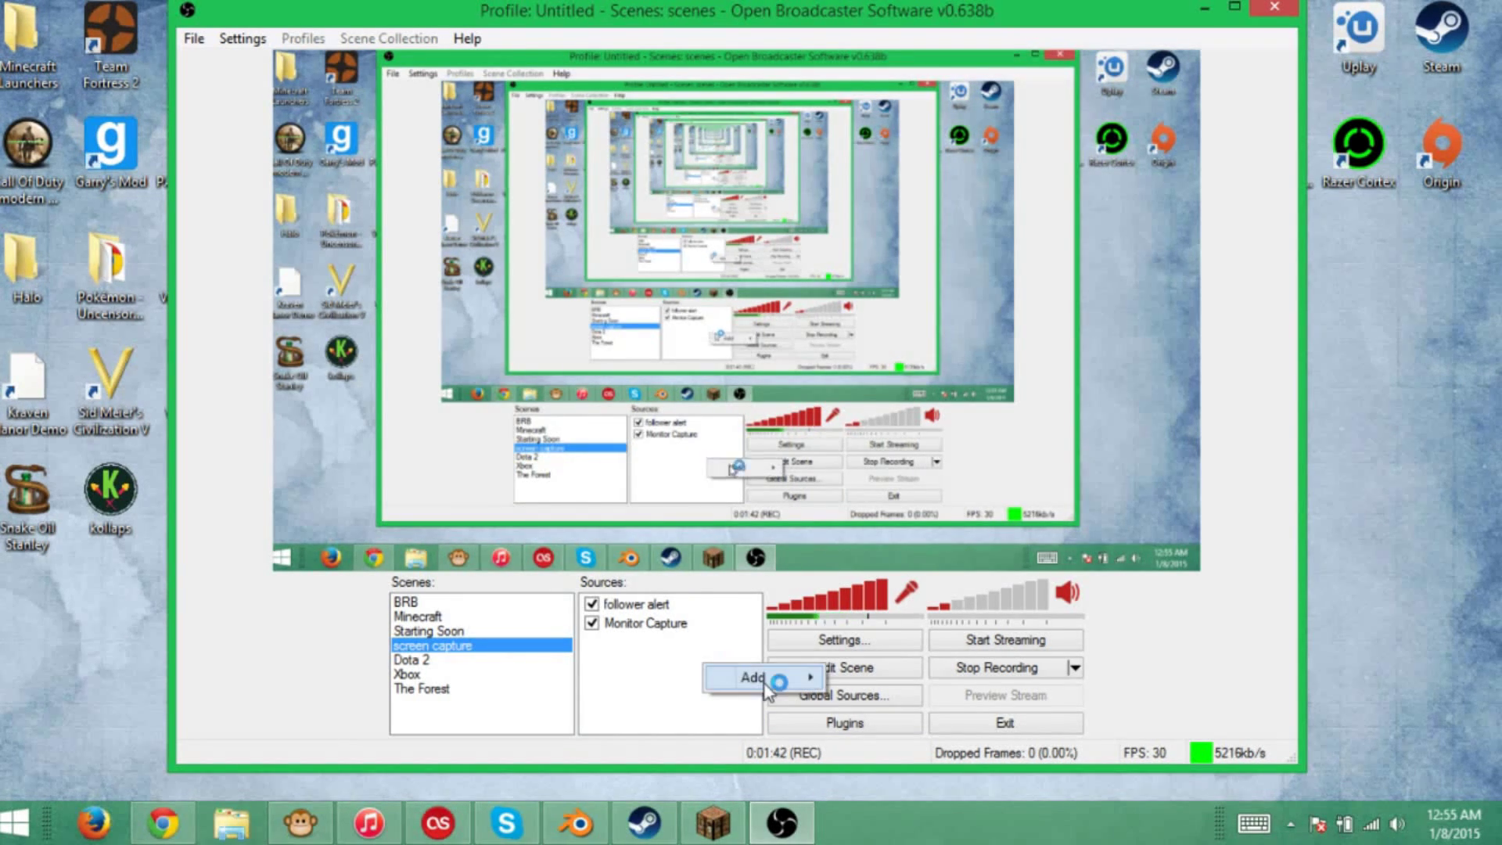
pyautogui.moveTo(773, 690)
pyautogui.click(902, 607)
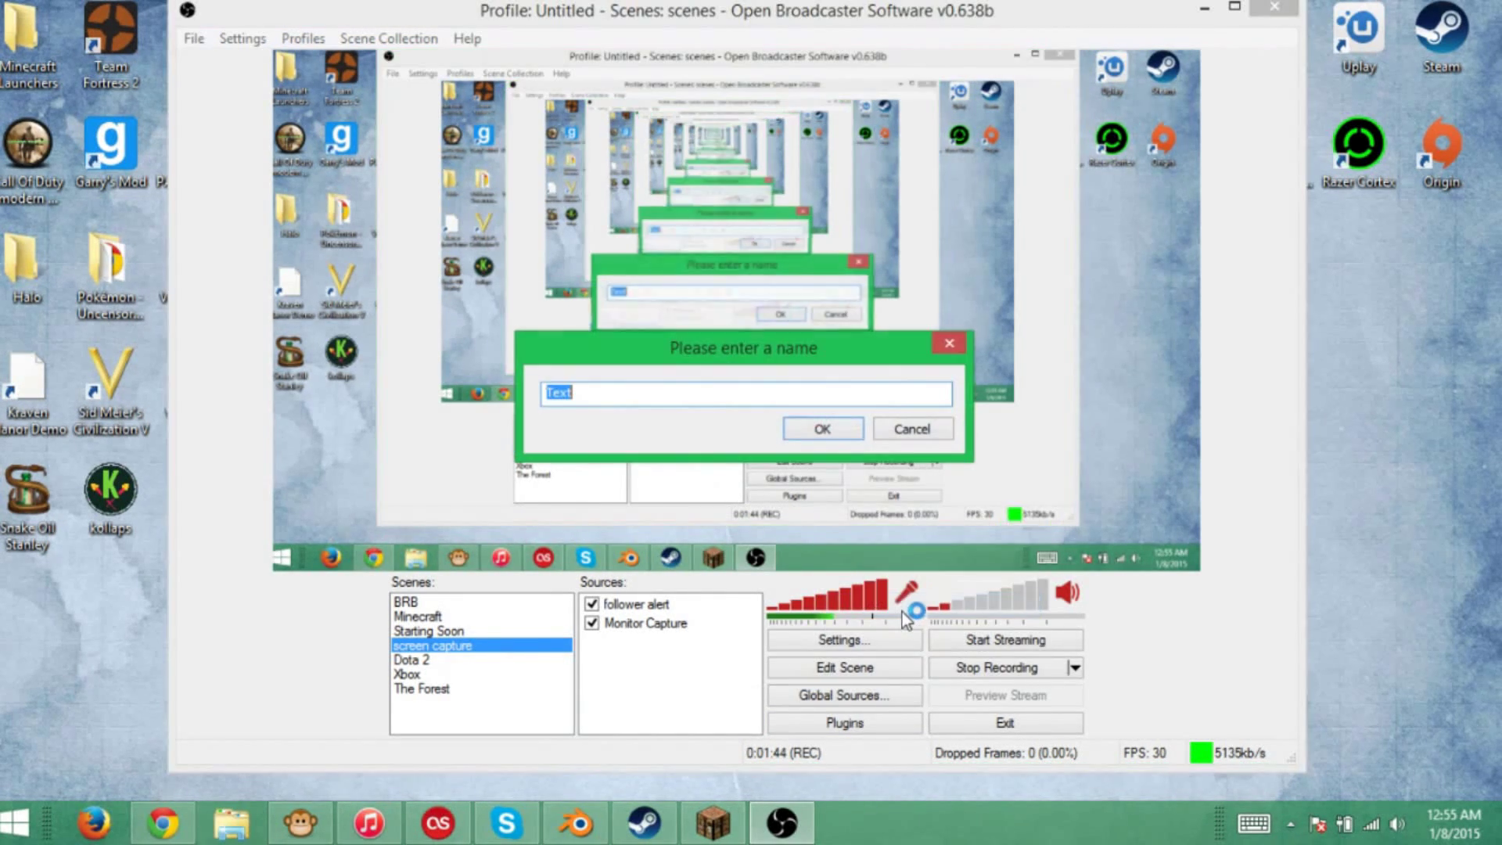
pyautogui.click(813, 432)
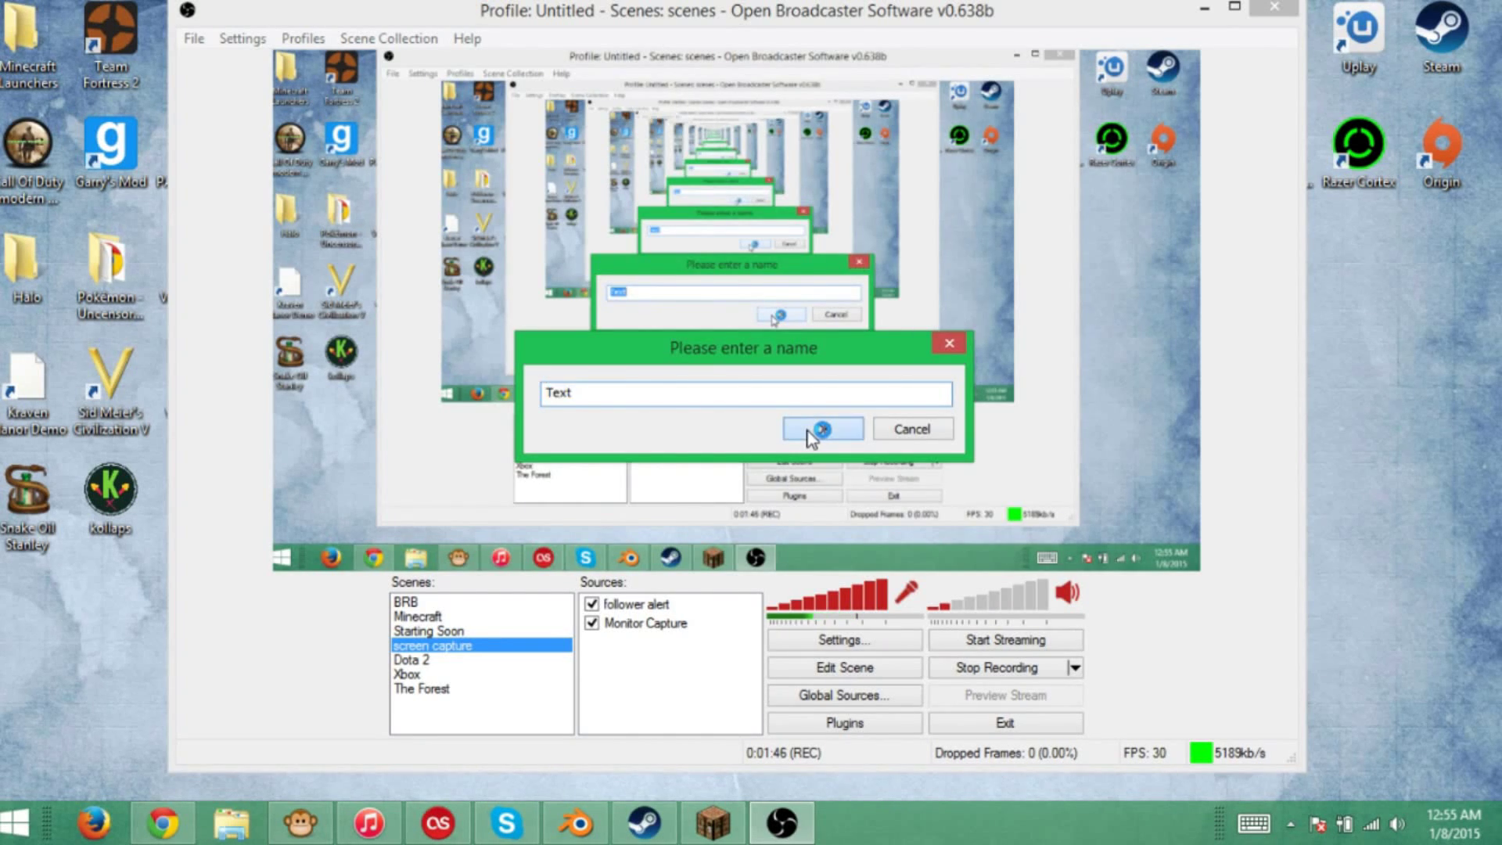
# - Set the text colour to black and make the source read its text from a file
pyautogui.click(613, 171)
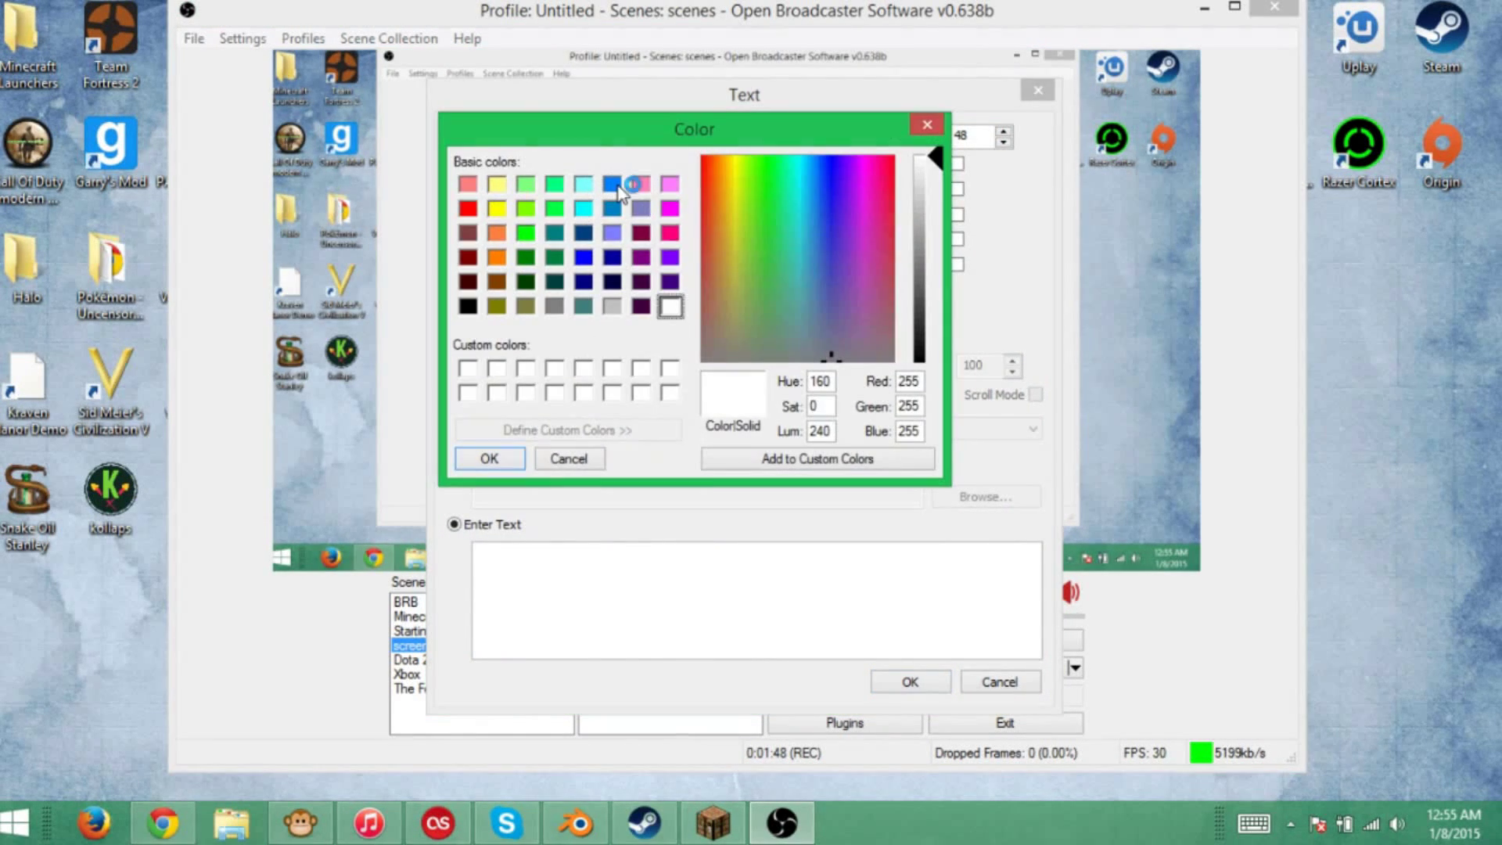
pyautogui.click(467, 305)
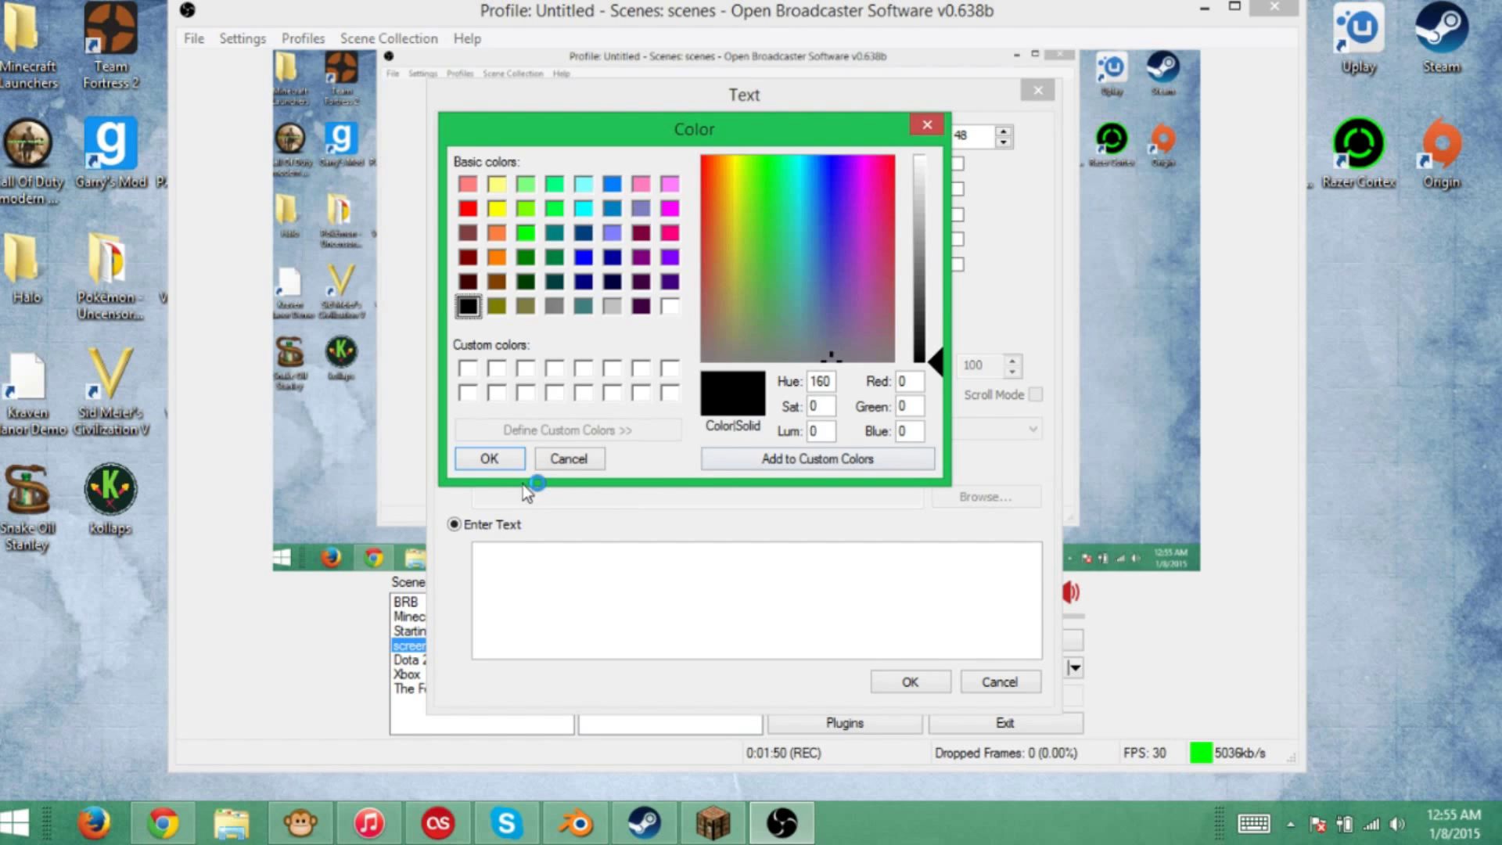
pyautogui.click(512, 463)
pyautogui.click(469, 467)
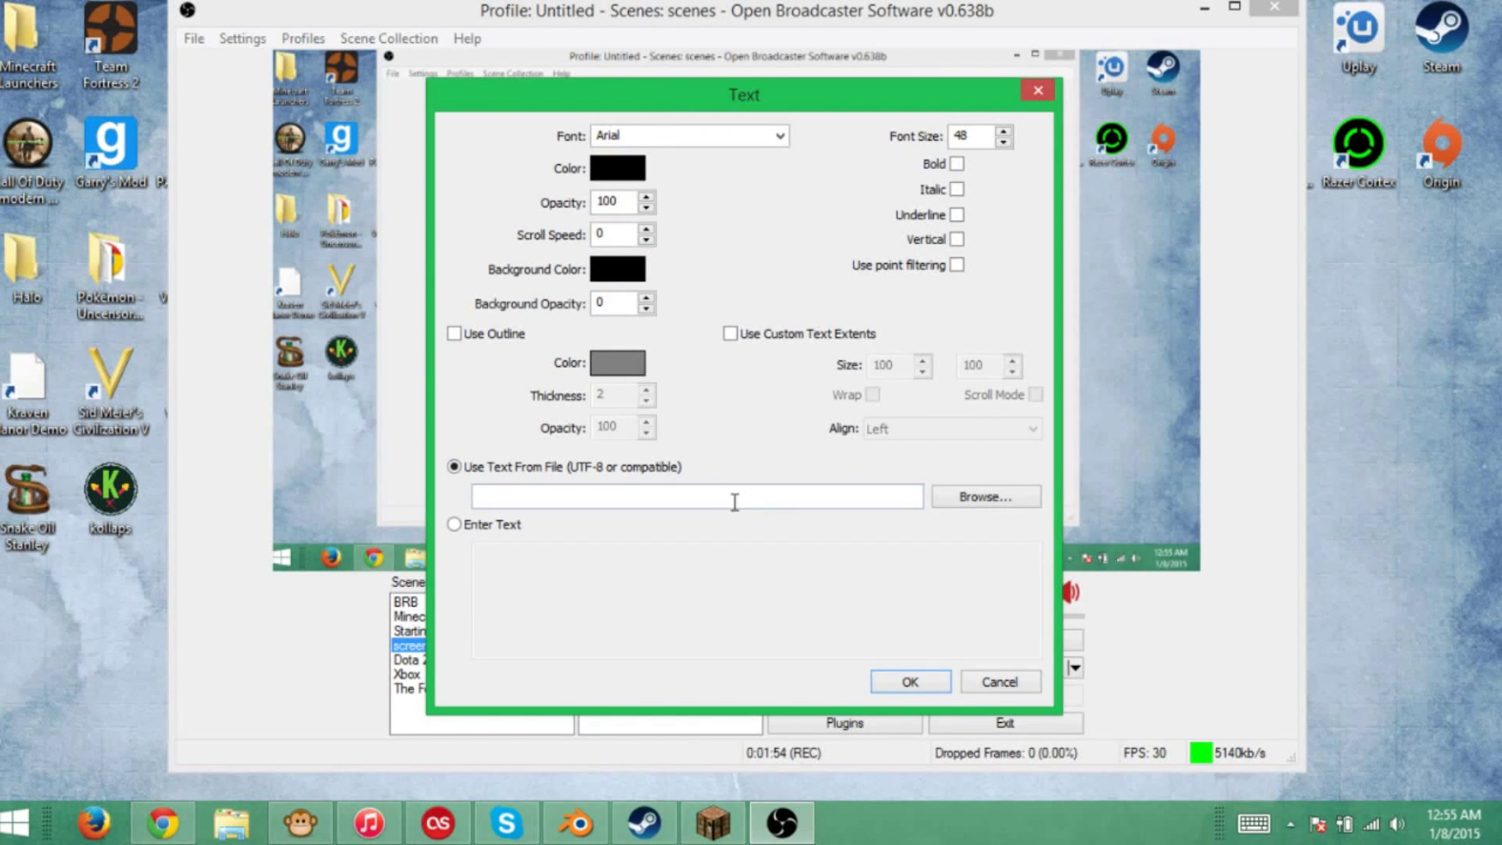
pyautogui.click(975, 498)
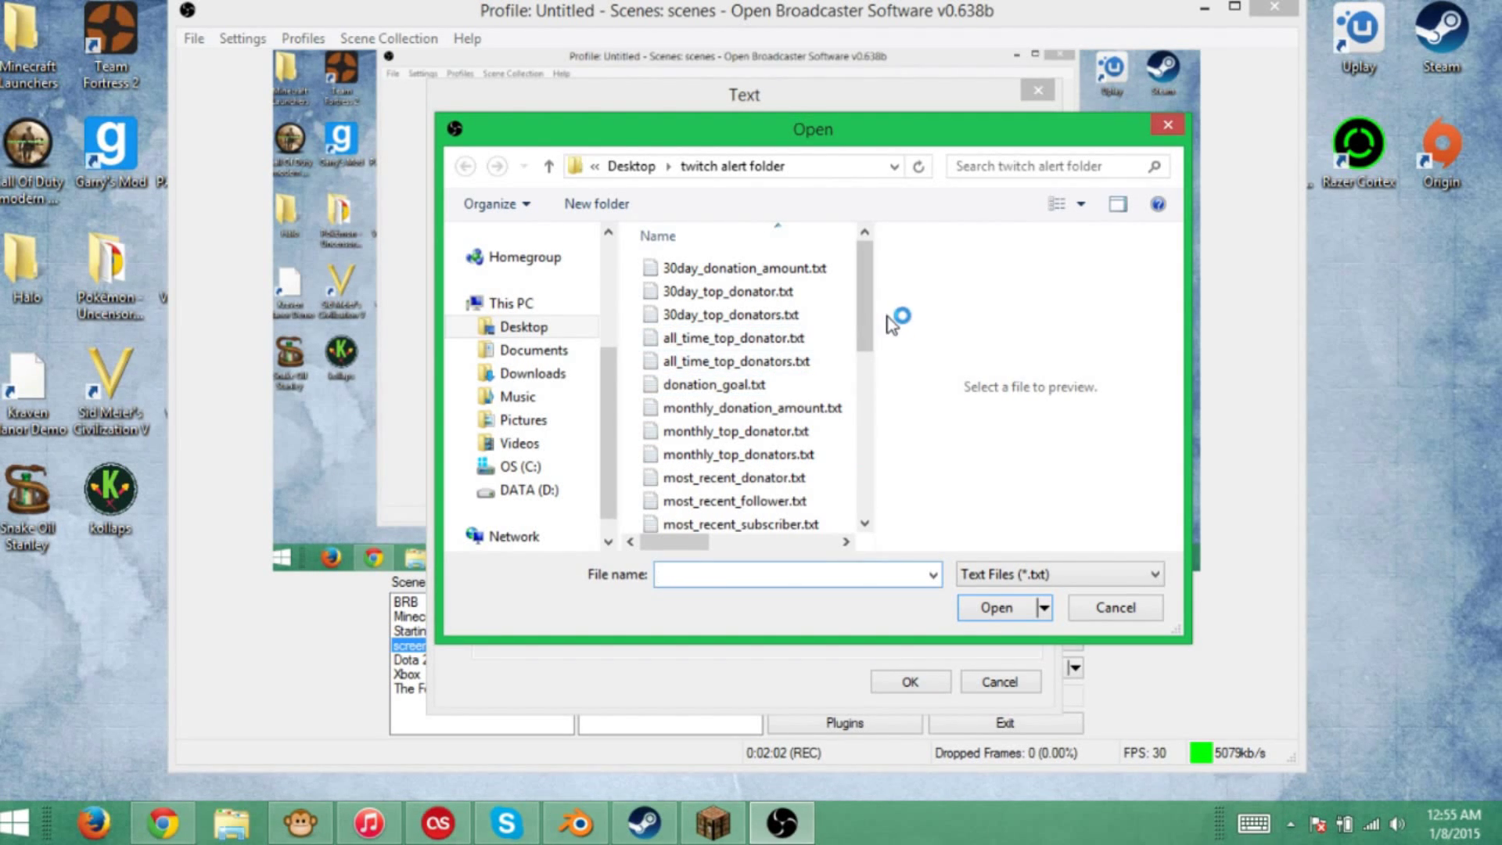
# - Load session_follower_count.txt from the twitch alert folder as the Text source's file
pyautogui.moveTo(866, 325)
pyautogui.mouseDown()
pyautogui.moveTo(887, 397)
pyautogui.moveTo(884, 266)
pyautogui.moveTo(860, 452)
pyautogui.moveTo(870, 501)
pyautogui.moveTo(889, 308)
pyautogui.moveTo(869, 462)
pyautogui.moveTo(865, 415)
pyautogui.moveTo(871, 349)
pyautogui.moveTo(871, 470)
pyautogui.moveTo(865, 375)
pyautogui.moveTo(854, 421)
pyautogui.moveTo(857, 314)
pyautogui.moveTo(860, 349)
pyautogui.mouseUp()
pyautogui.click(791, 463)
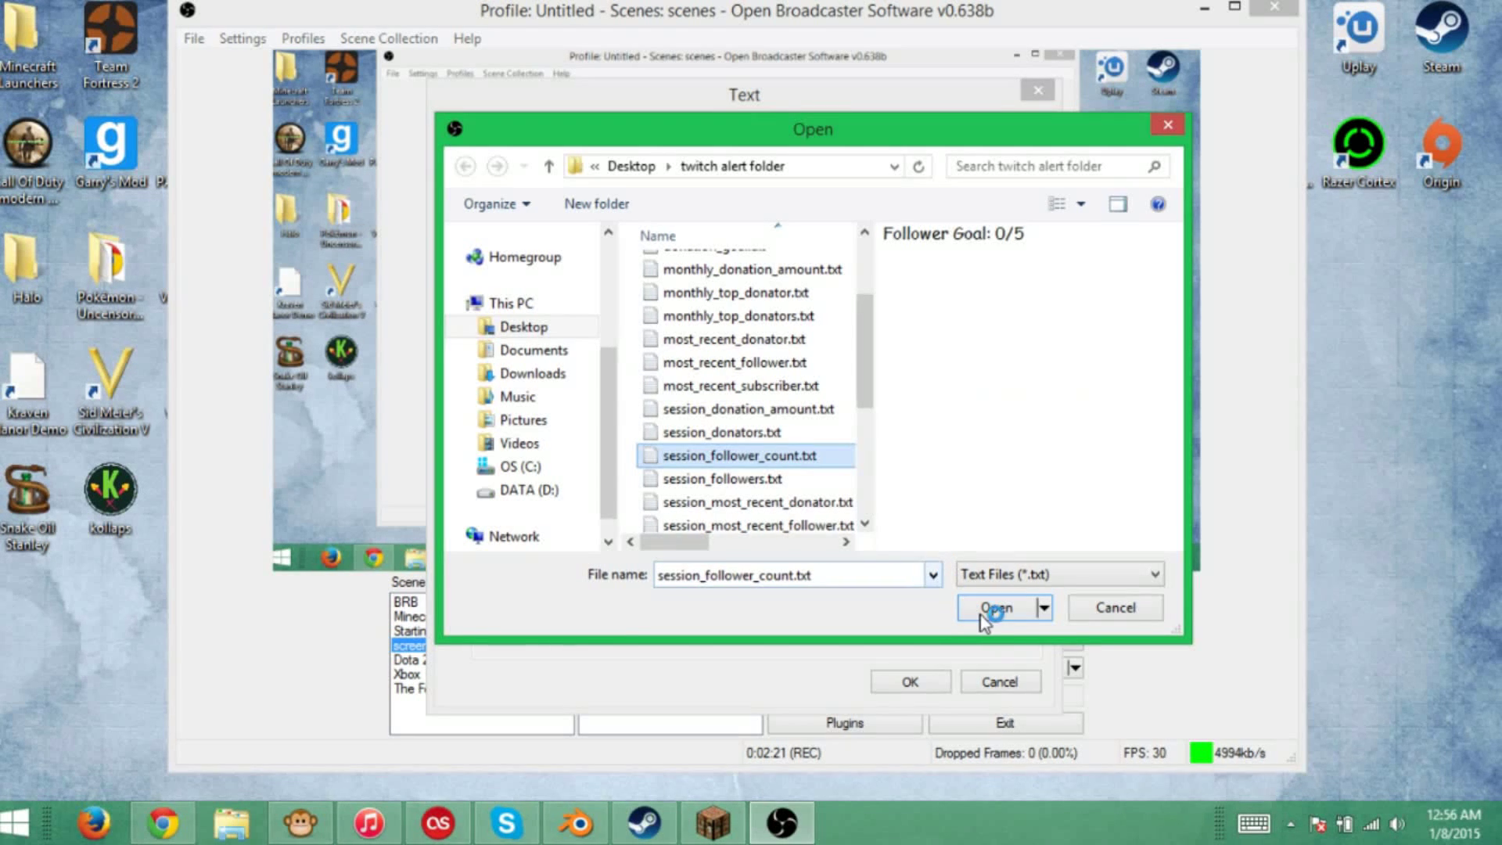
pyautogui.click(1016, 607)
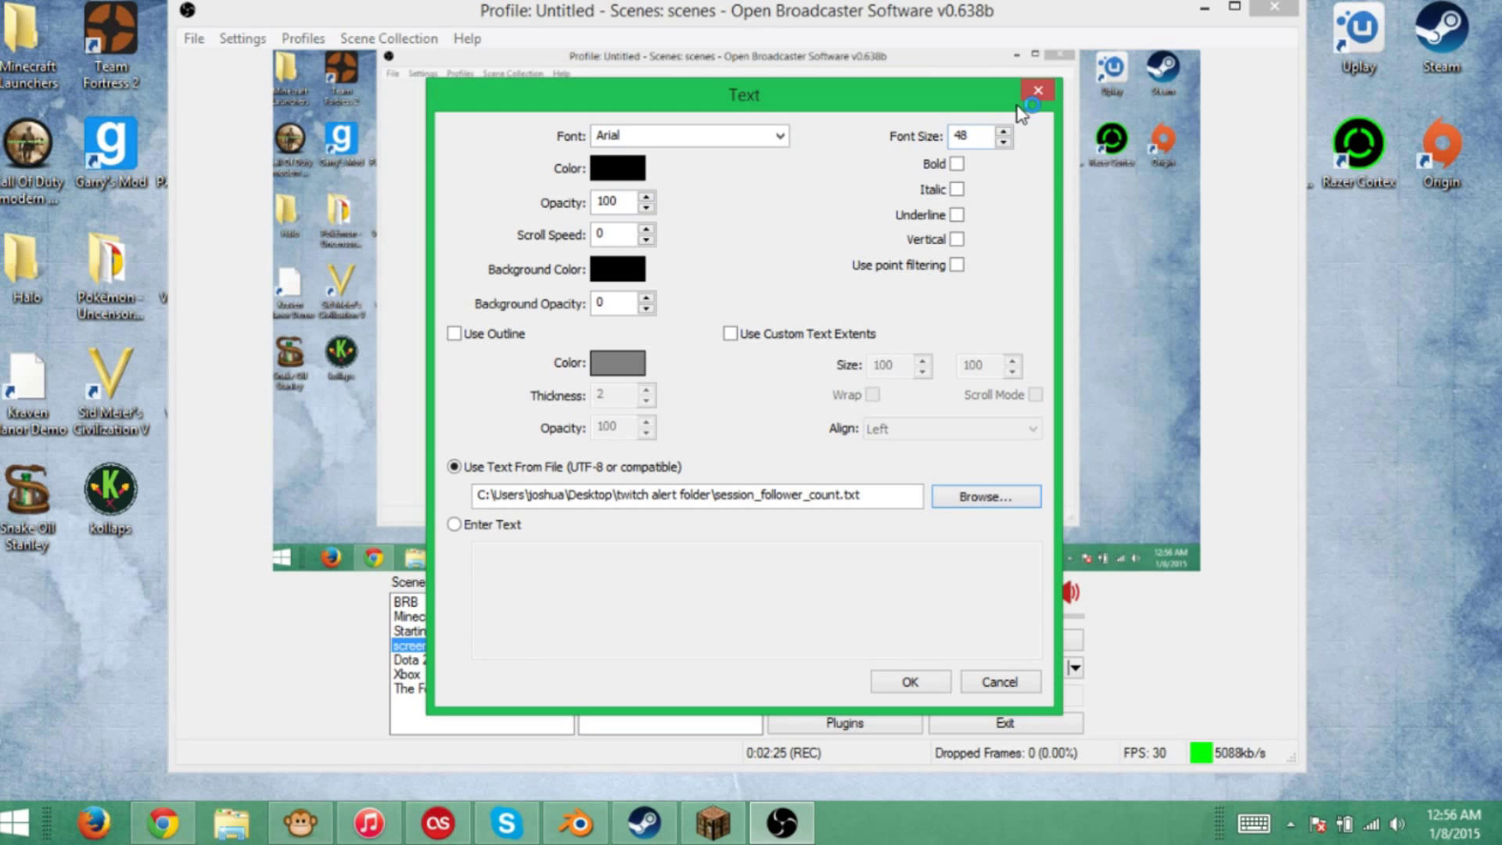
# - Confirm the Text source and drag the Follower Goal text to the middle of the preview
pyautogui.click(912, 681)
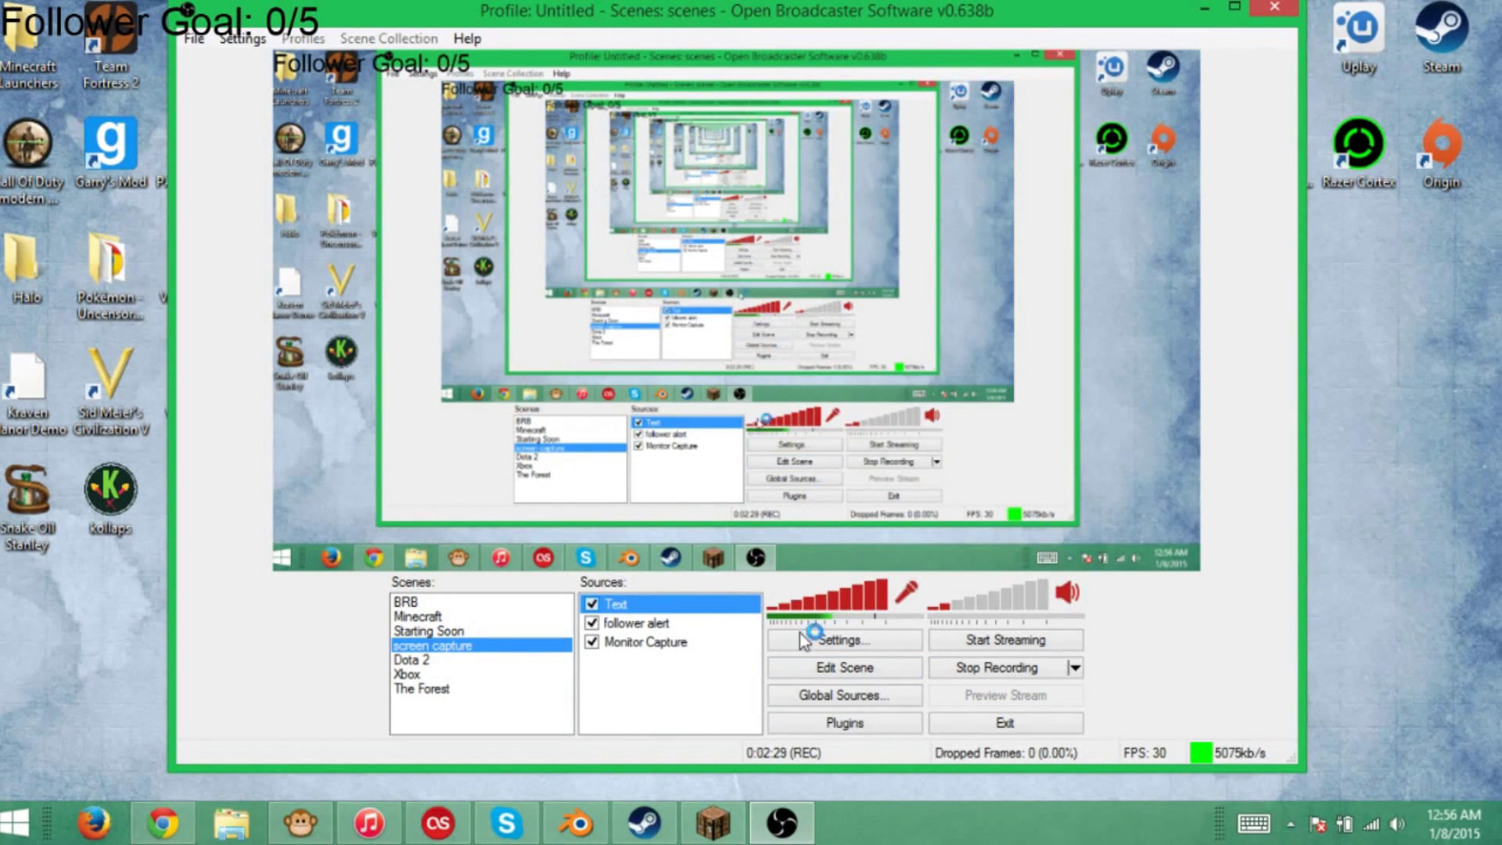
pyautogui.click(852, 667)
pyautogui.moveTo(428, 79); pyautogui.dragTo(1026, 235)
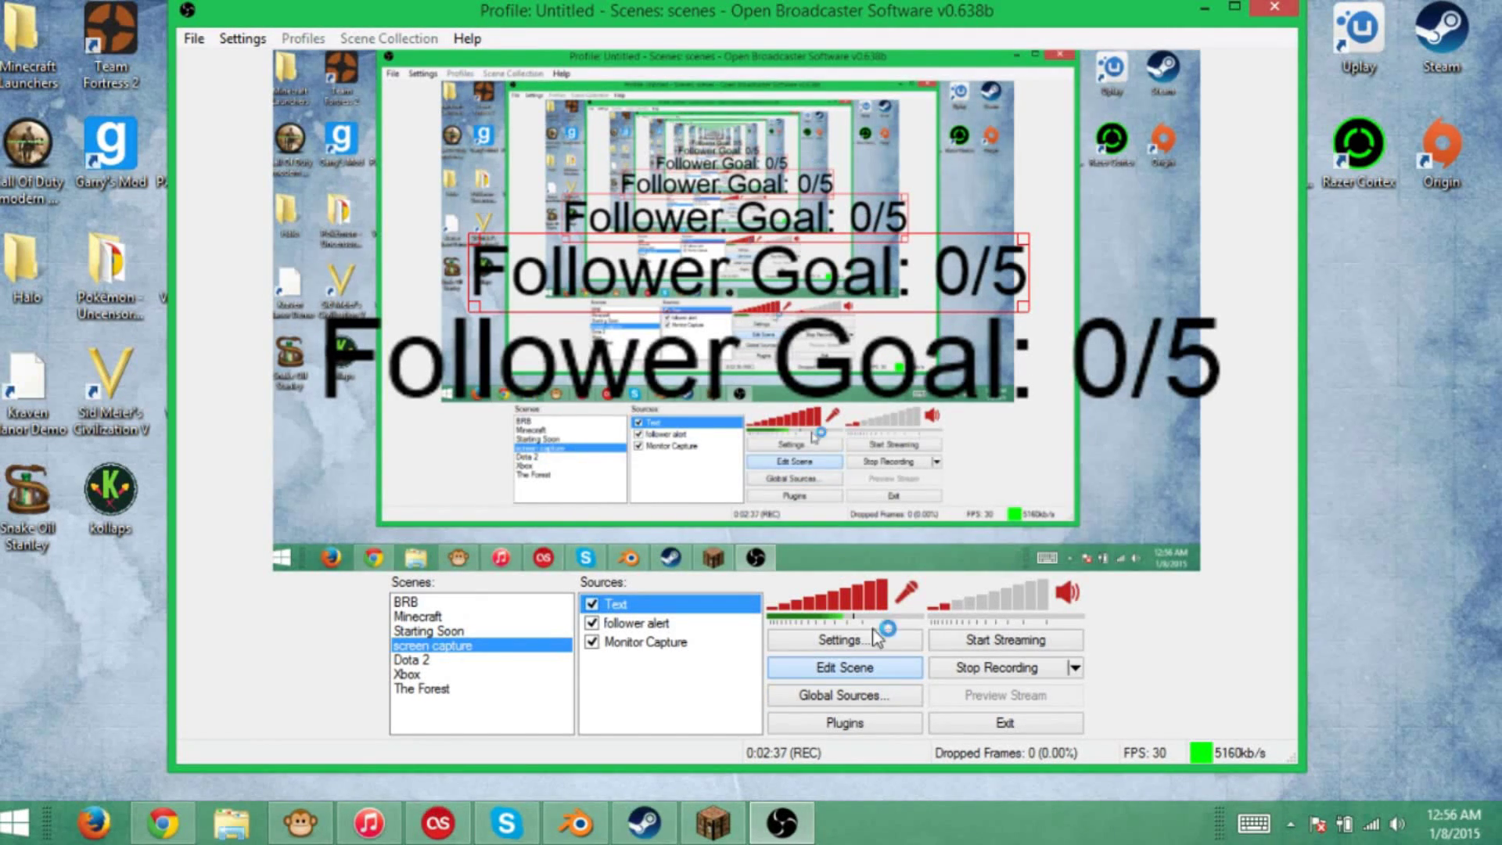
pyautogui.click(860, 668)
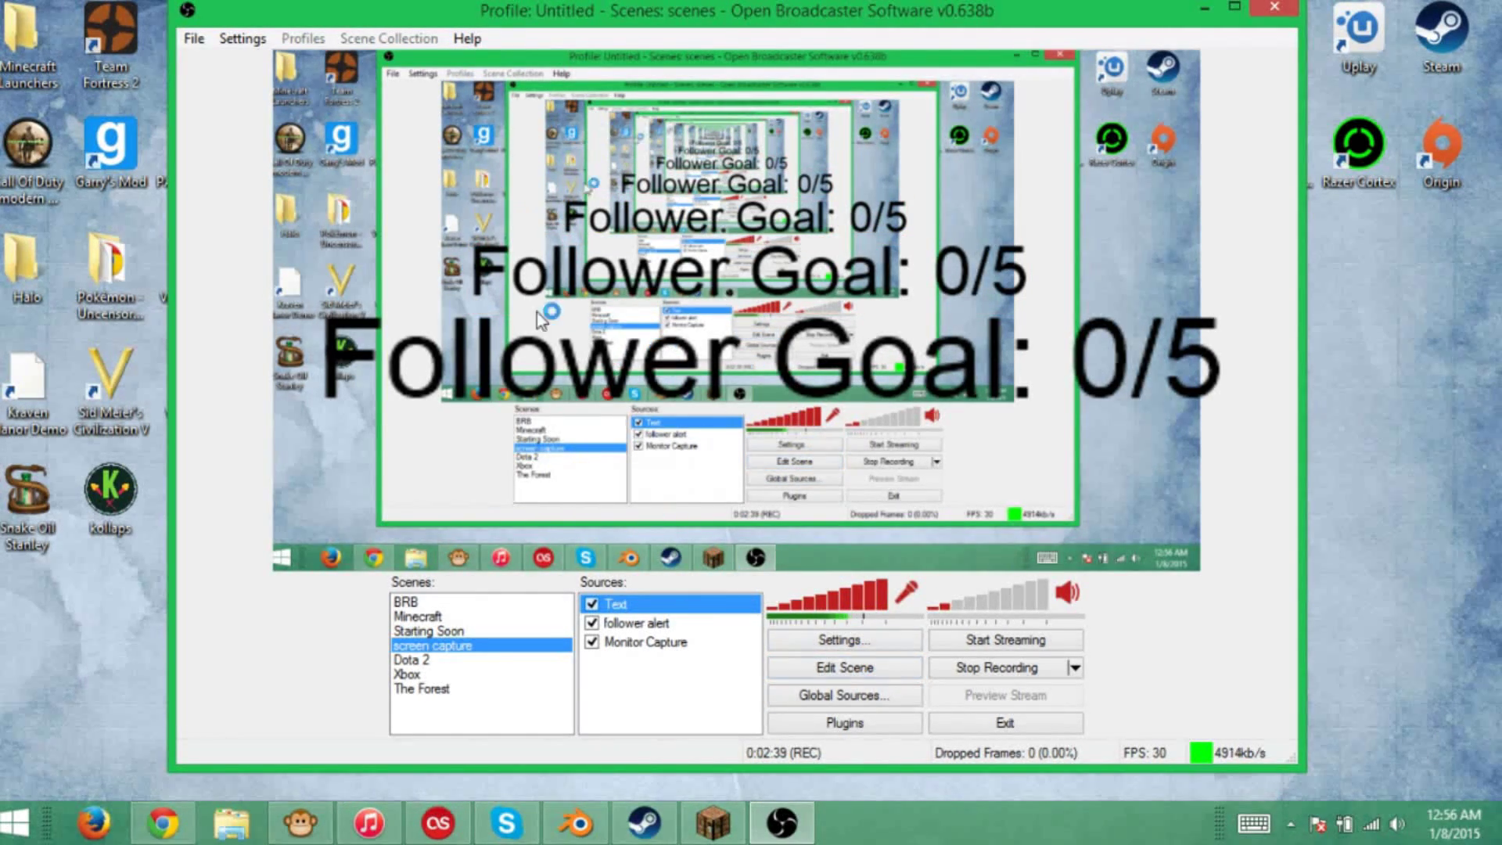
# - Reposition the Follower Goal text across the preview centre and bring TwitchAlerts to the front
pyautogui.rightClick(638, 682)
pyautogui.click(638, 688)
pyautogui.rightClick(647, 686)
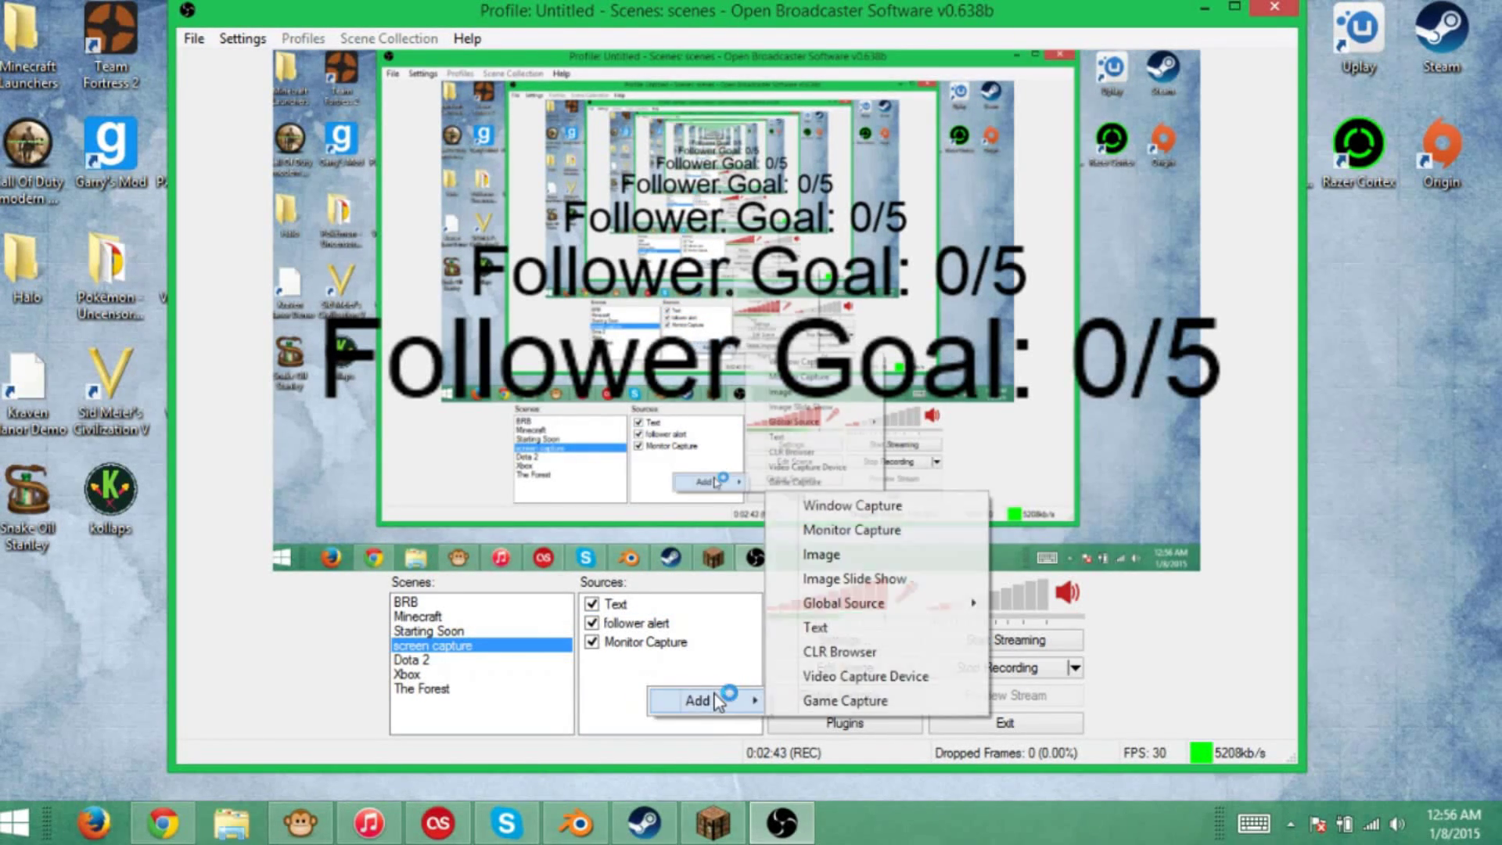
pyautogui.press('Escape')
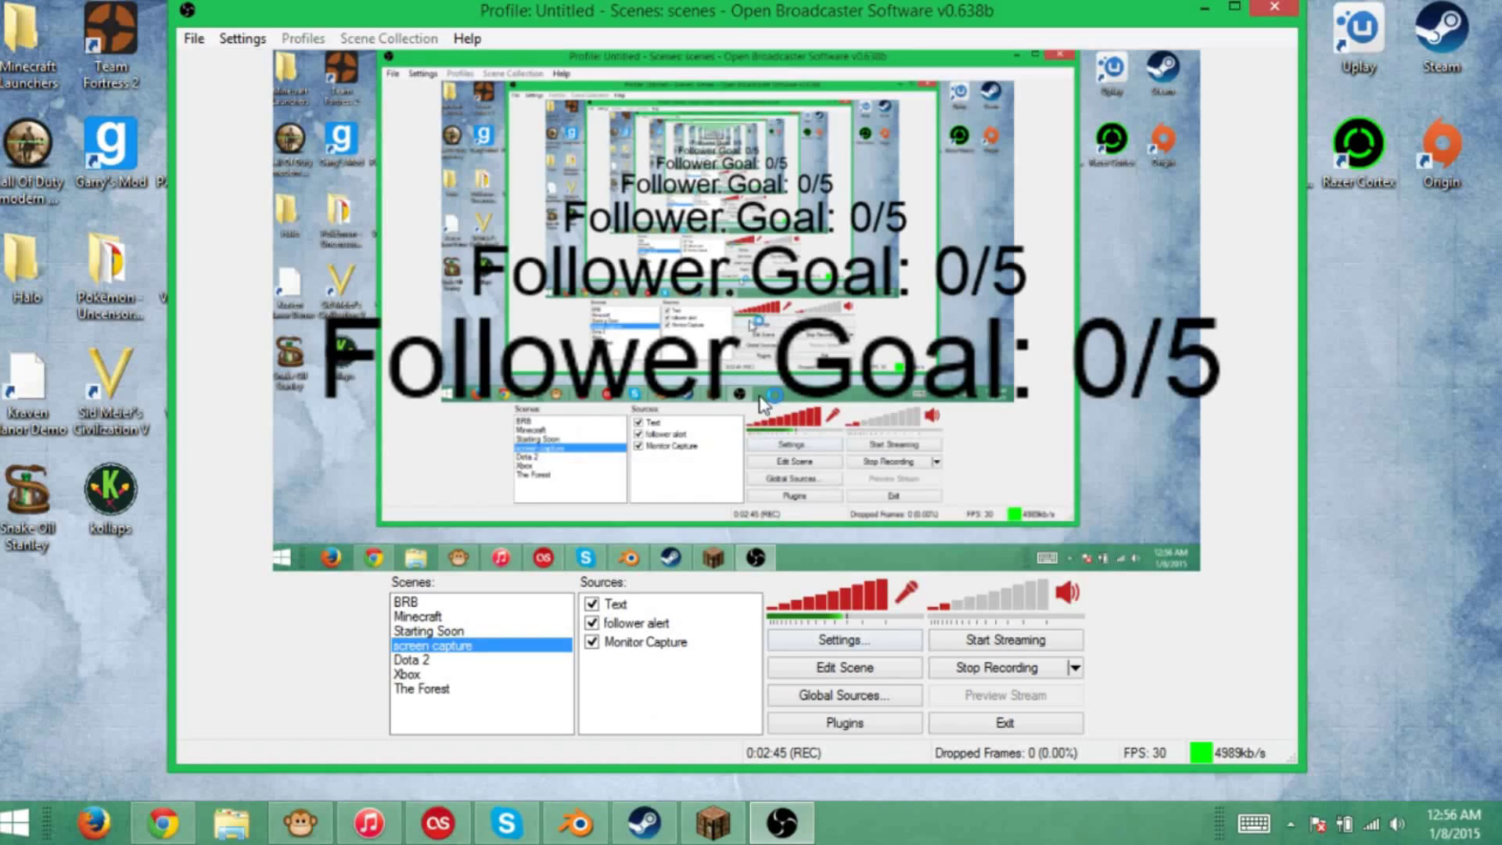
pyautogui.click(851, 669)
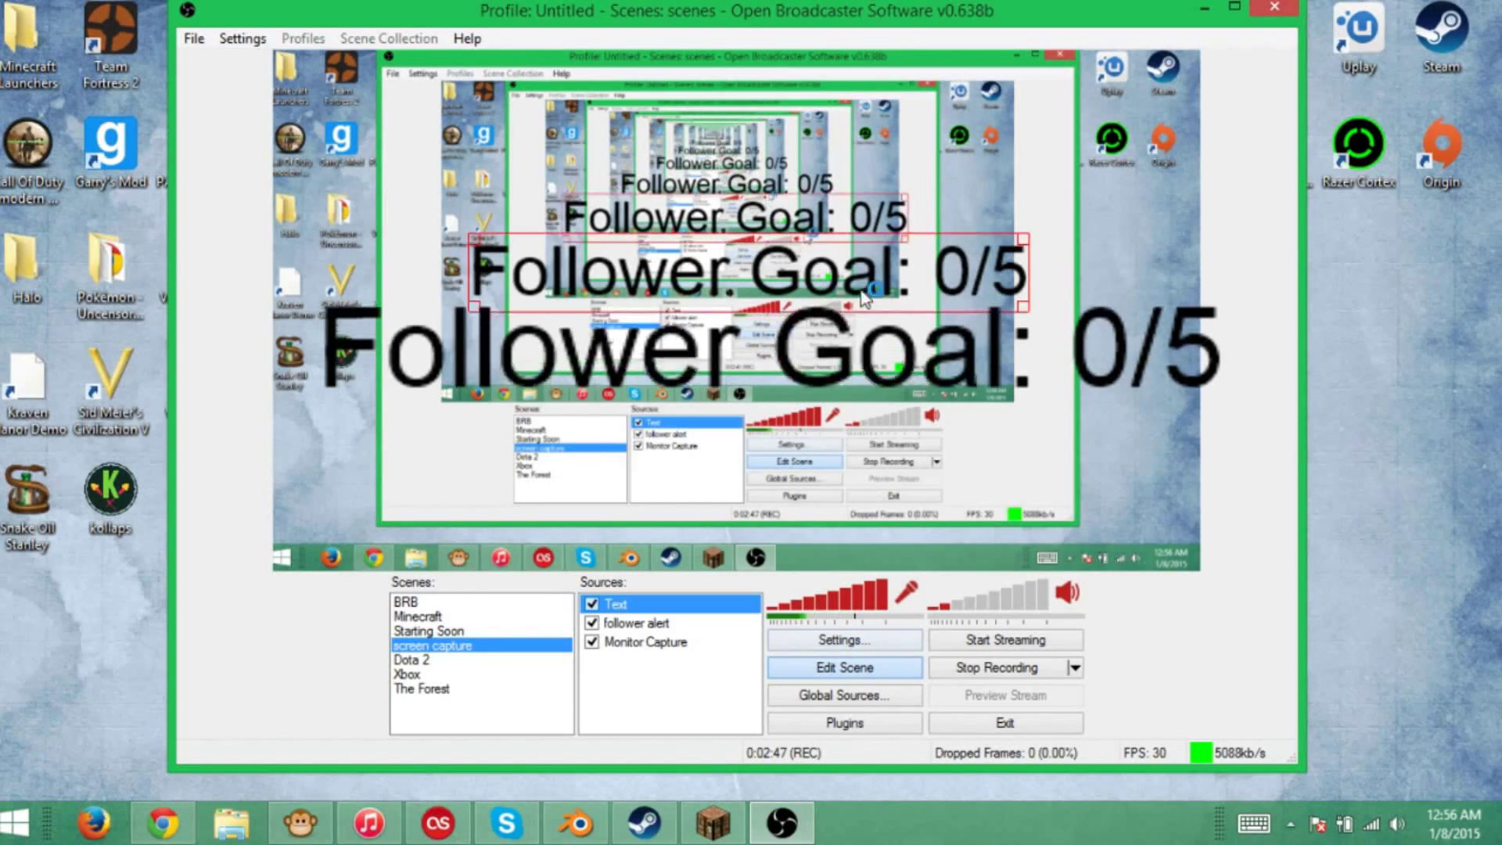
pyautogui.moveTo(1189, 407); pyautogui.dragTo(769, 318)
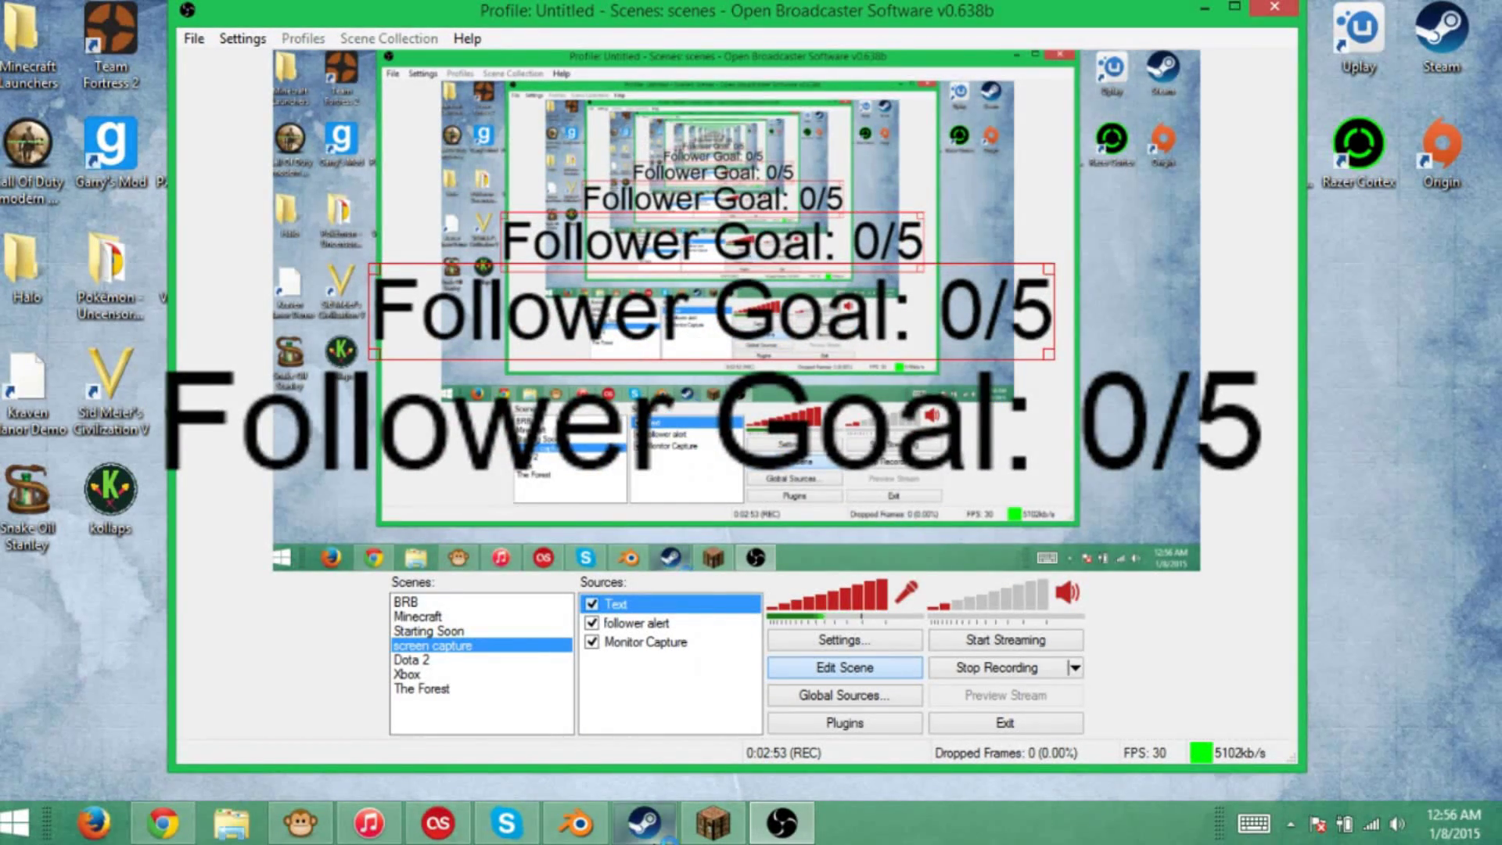
pyautogui.click(301, 821)
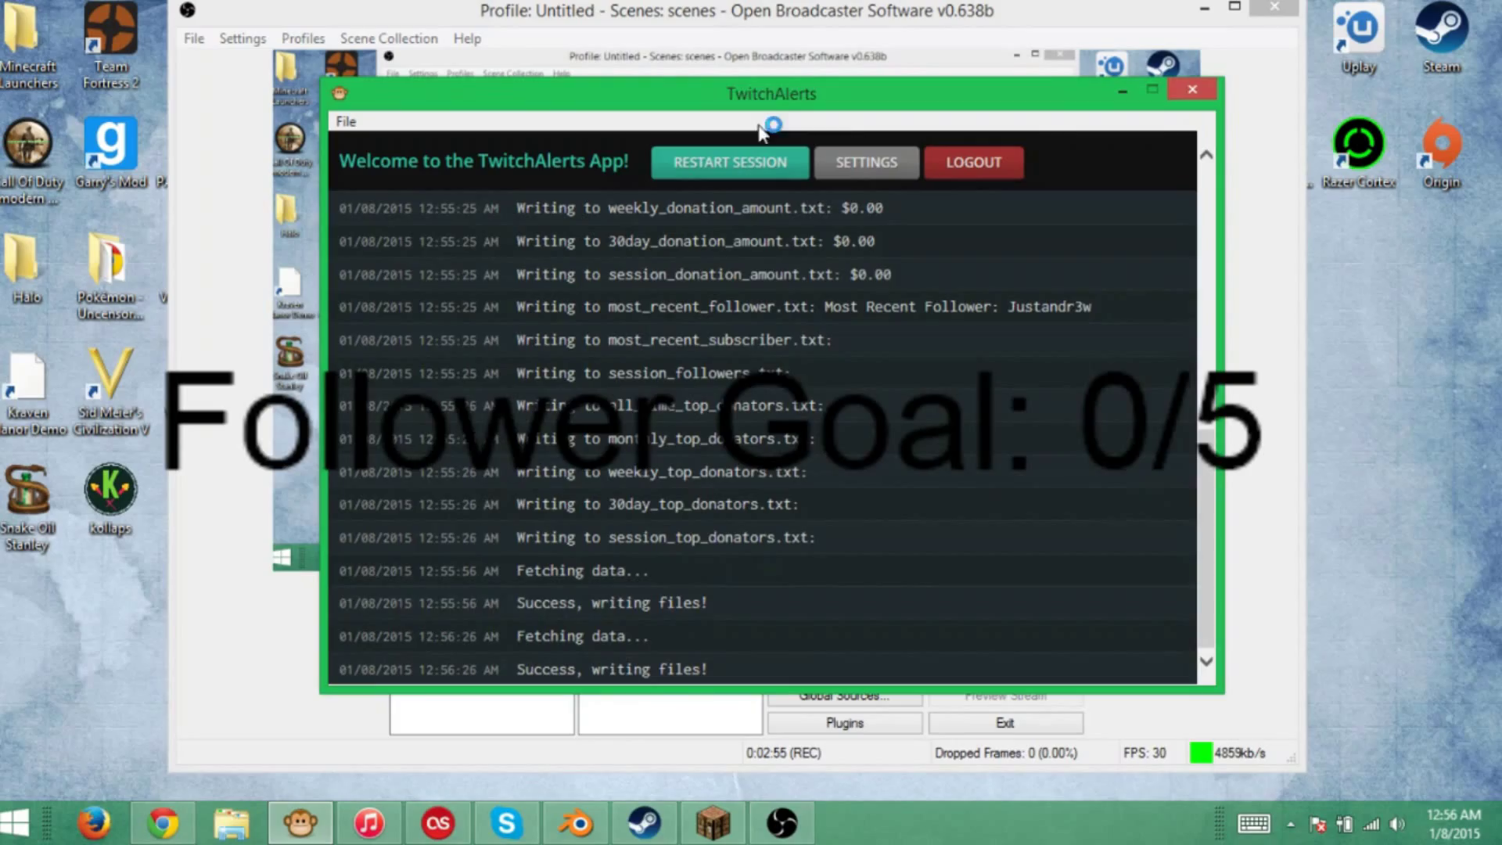
# - Change the Session Follower Count format to 'Follower Goal: {count}/10', save, and check the OBS overlay
pyautogui.moveTo(777, 101); pyautogui.dragTo(657, 298)
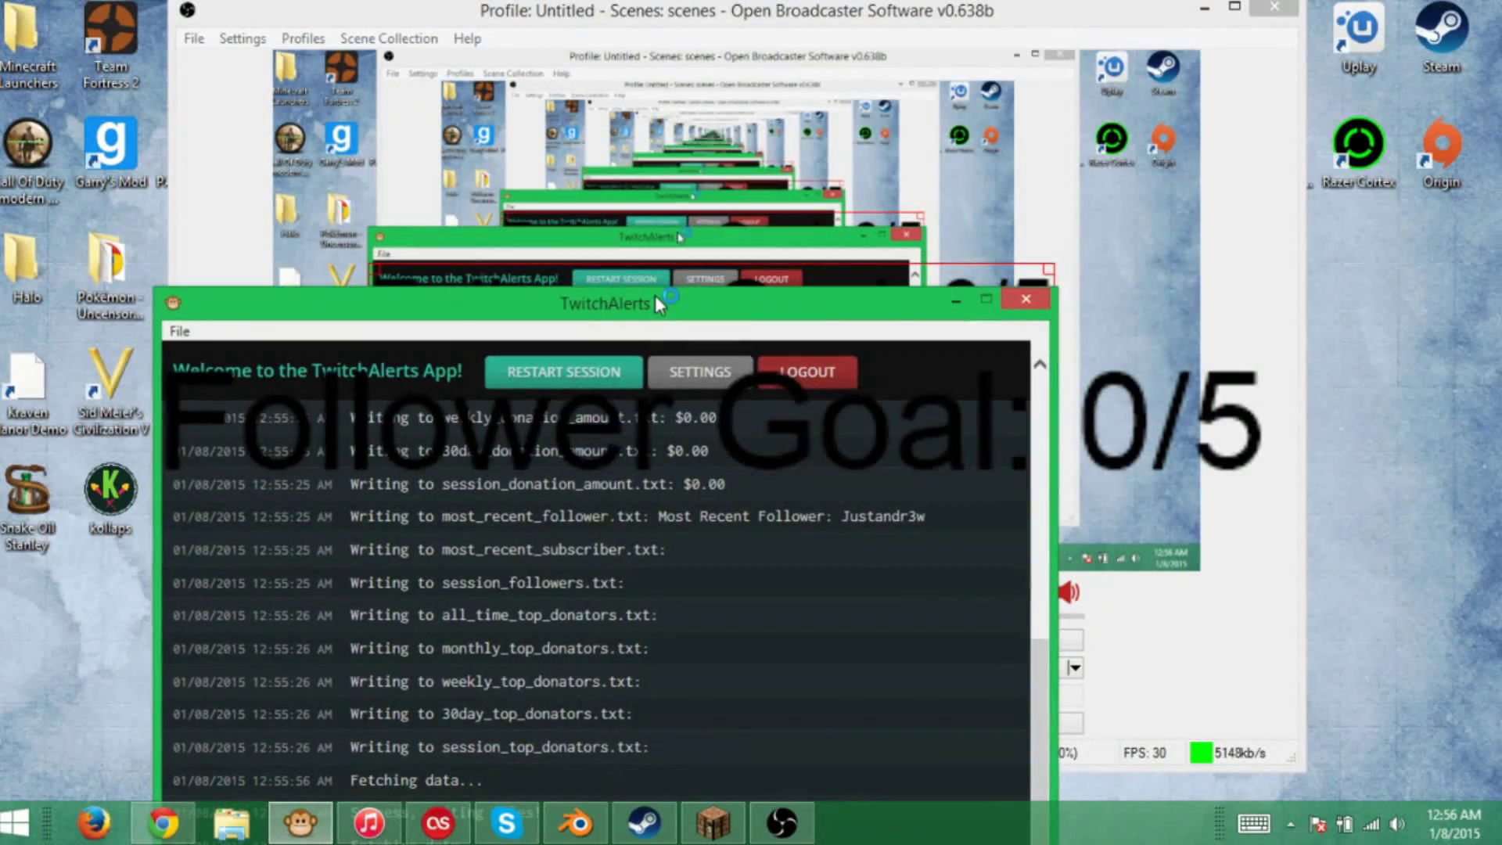
pyautogui.click(692, 372)
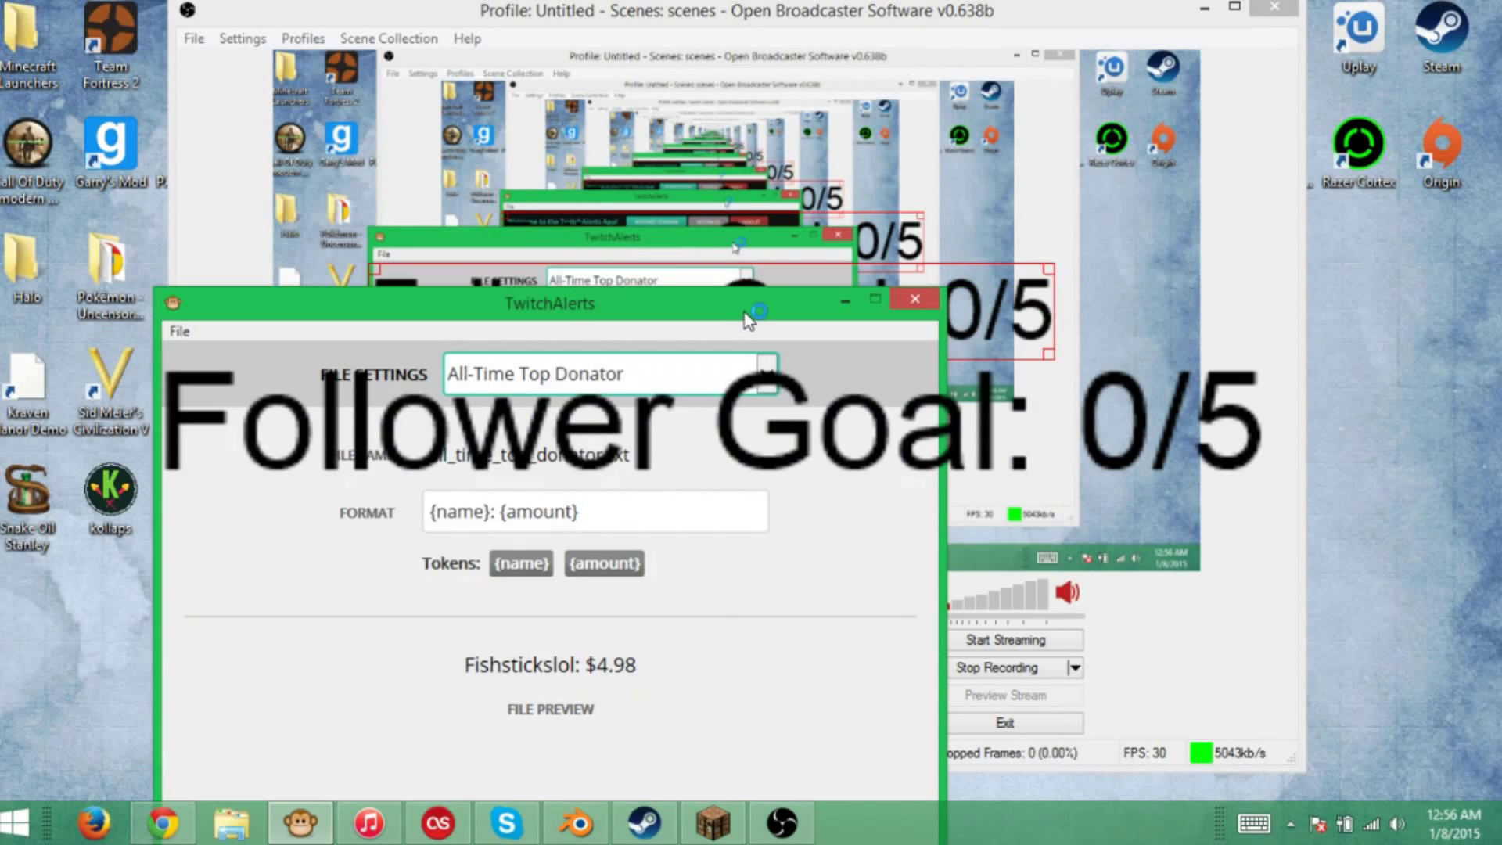
pyautogui.click(762, 168)
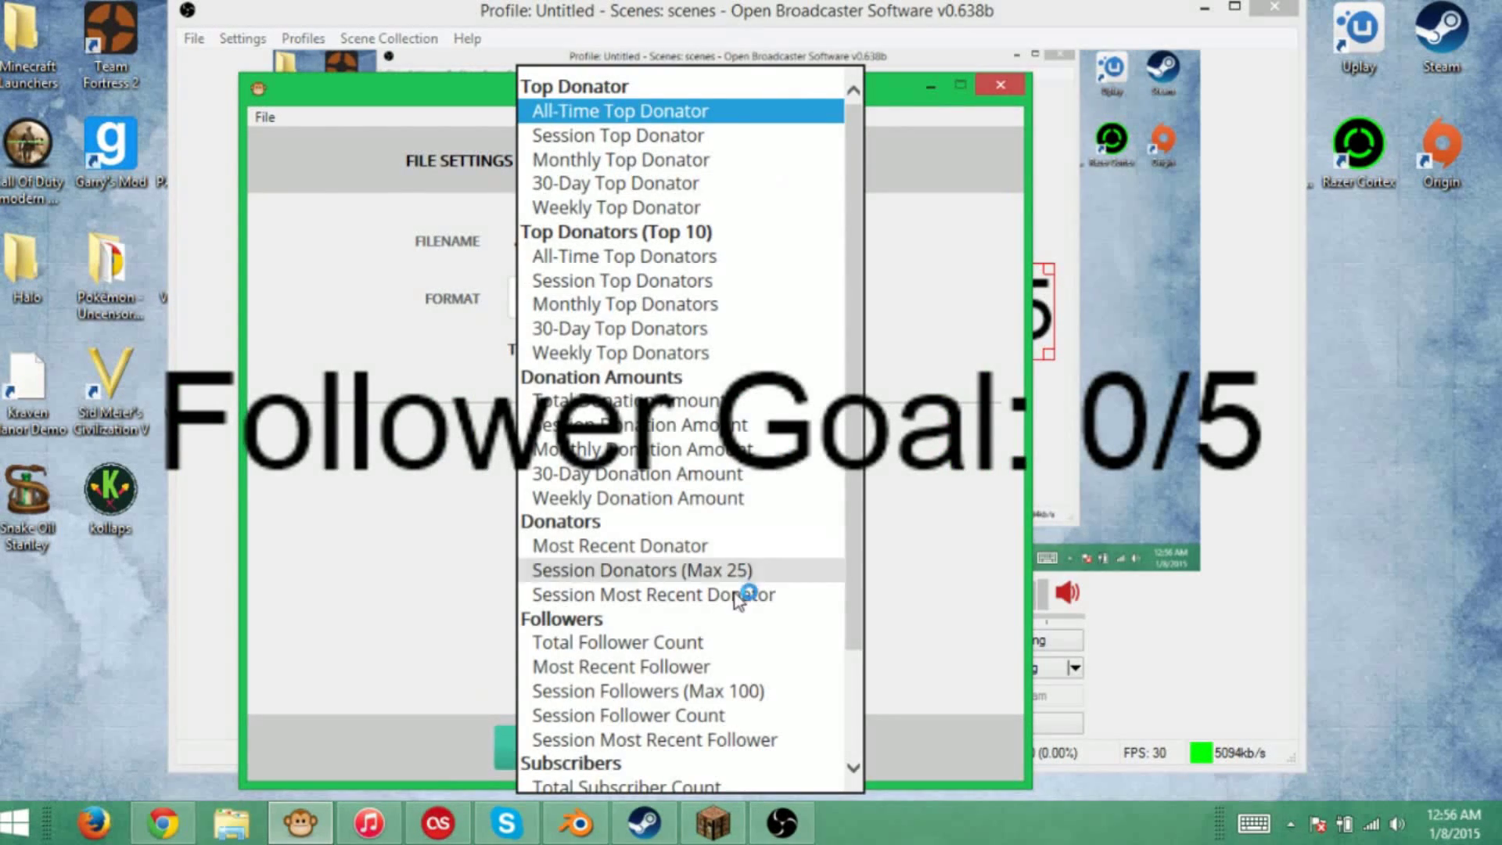
pyautogui.click(698, 714)
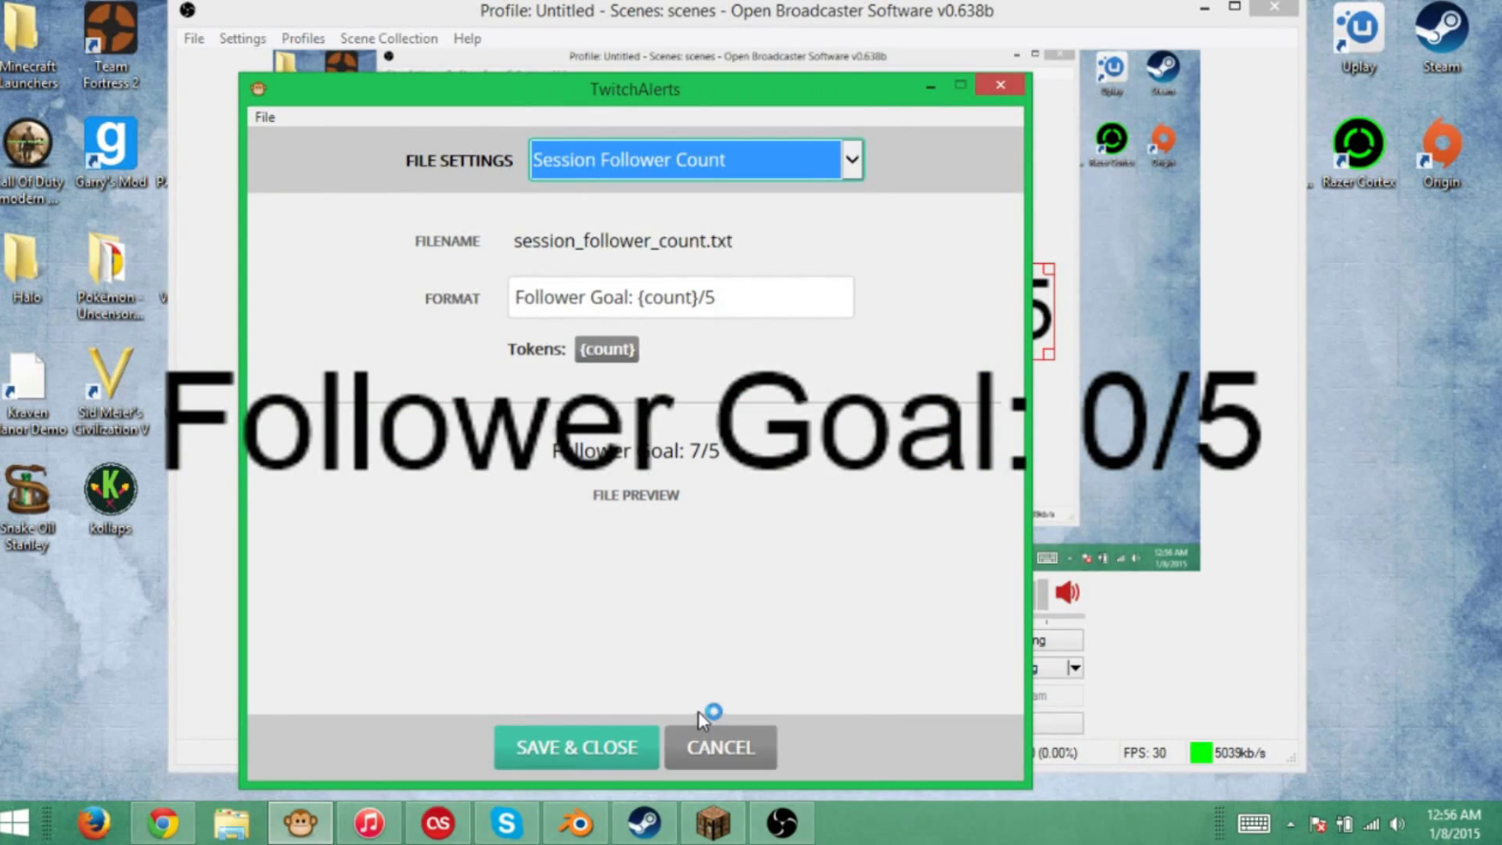
pyautogui.click(780, 299)
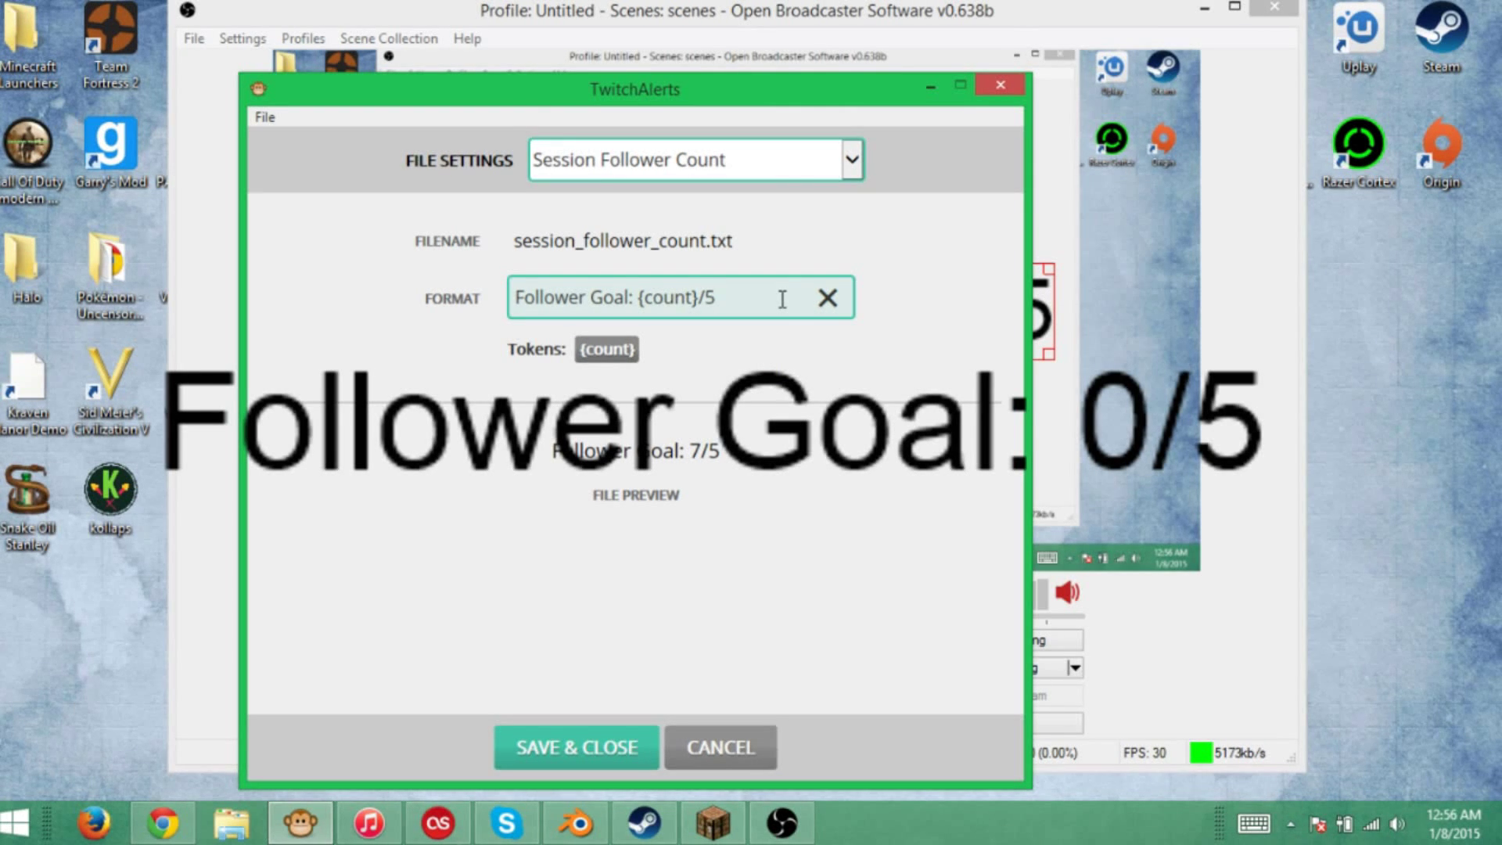
pyautogui.press('BackSpace')
pyautogui.write('1')
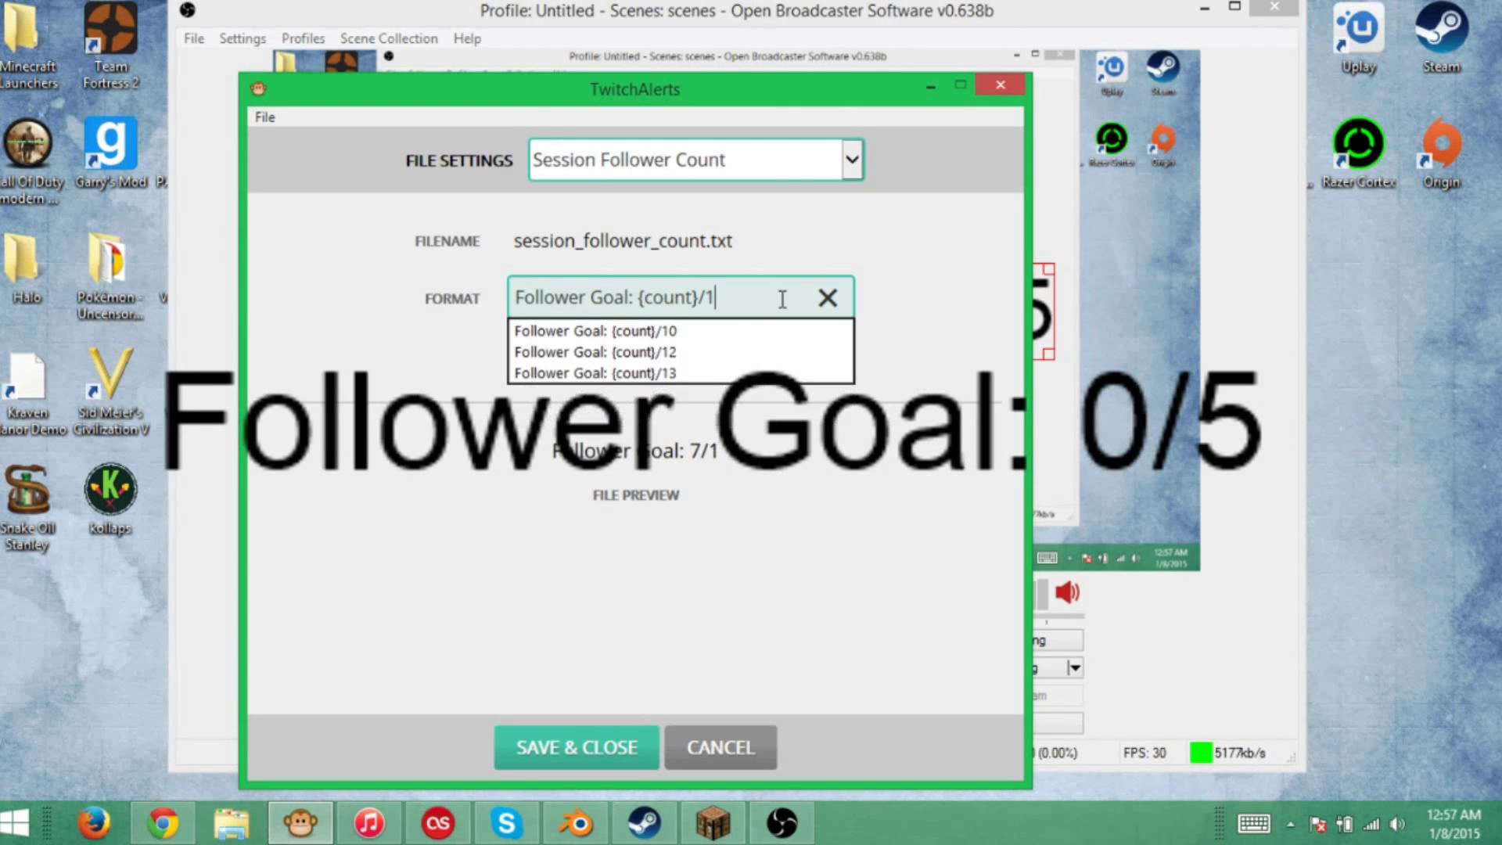
pyautogui.write('0')
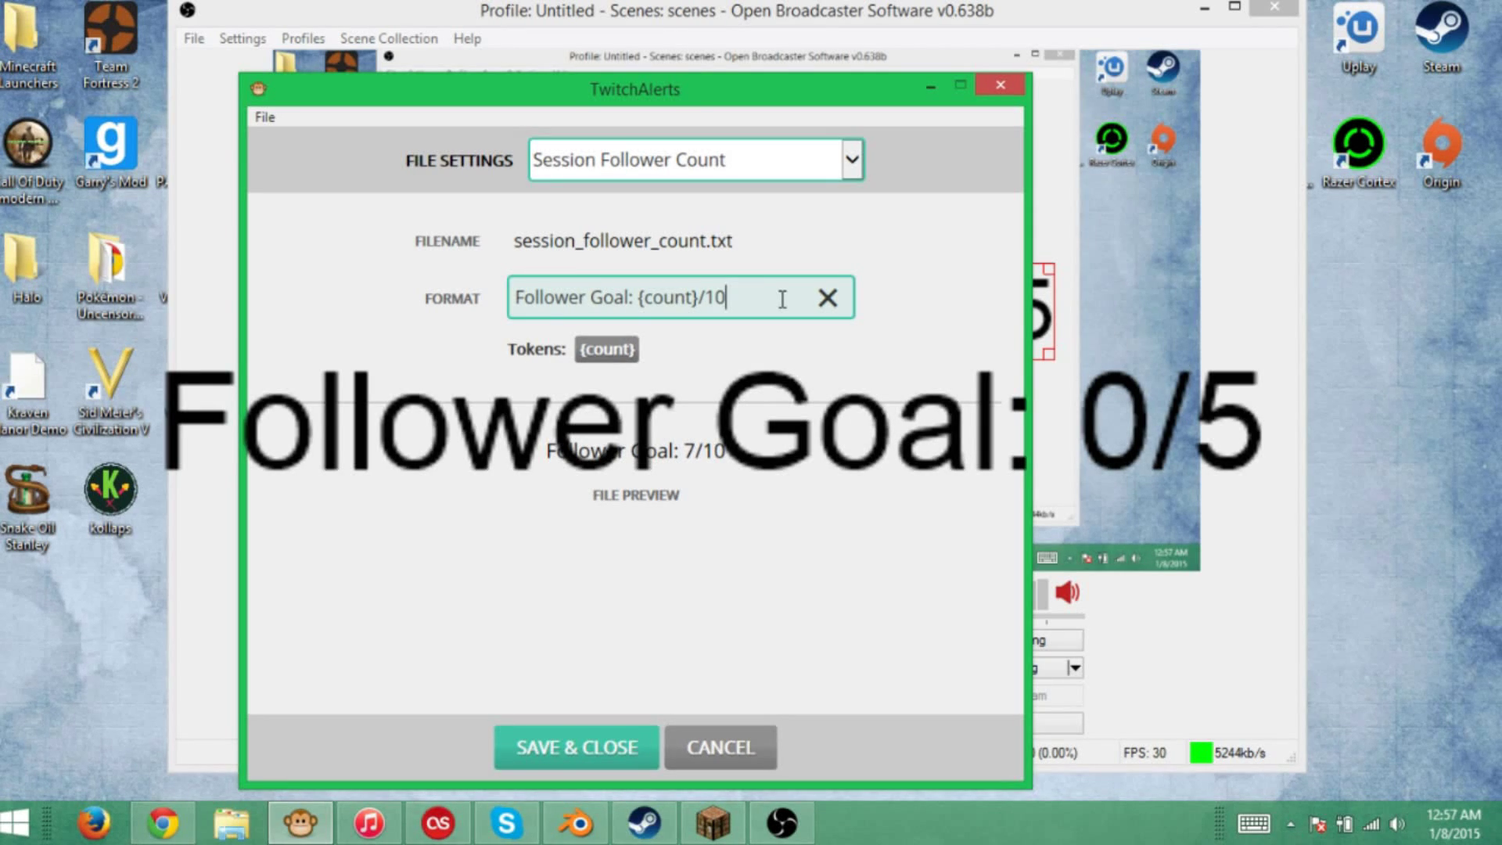
pyautogui.click(618, 743)
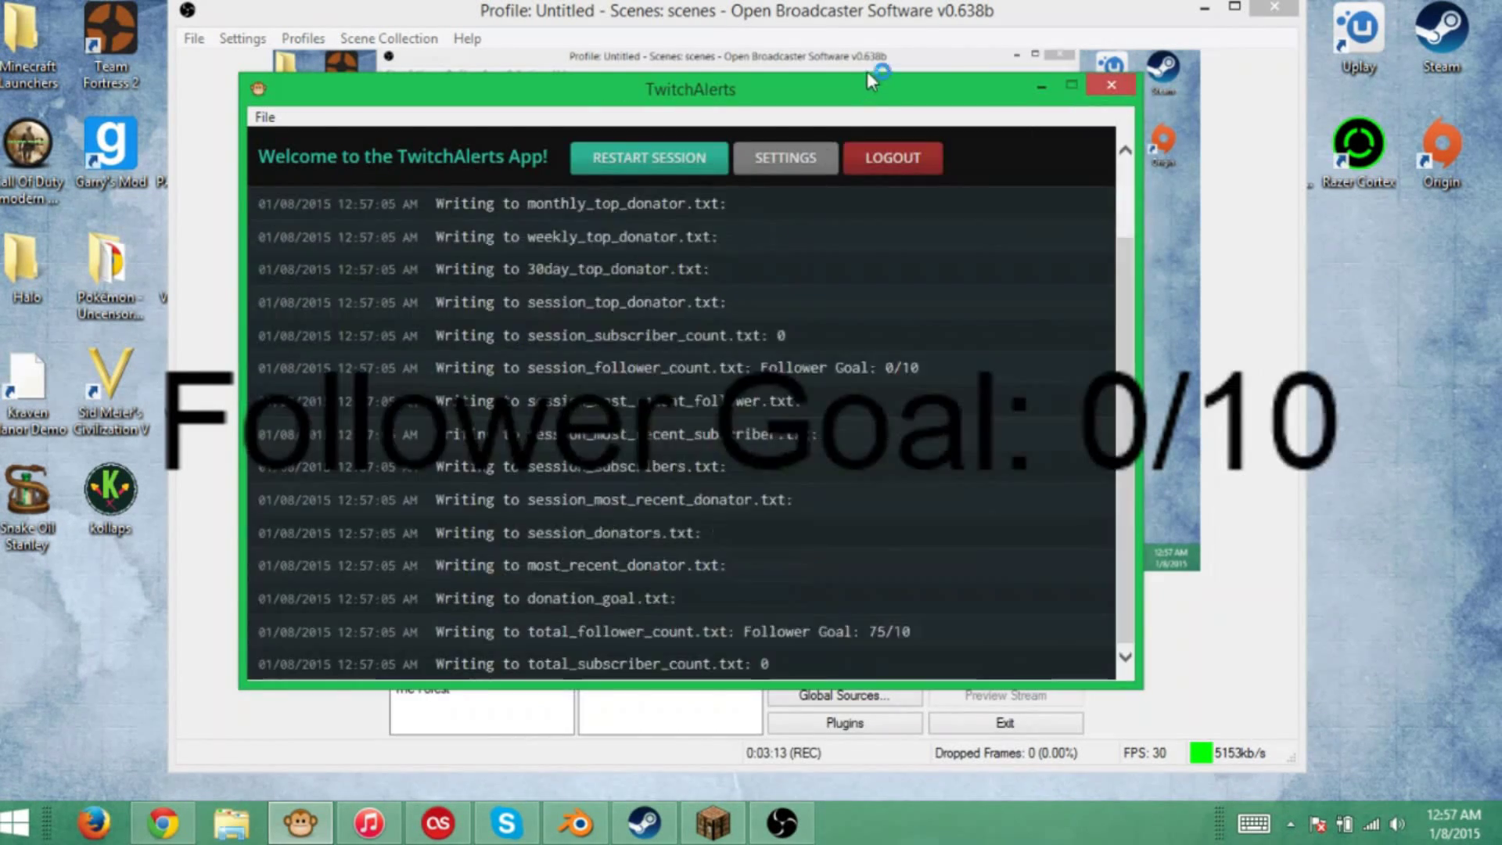
pyautogui.click(870, 62)
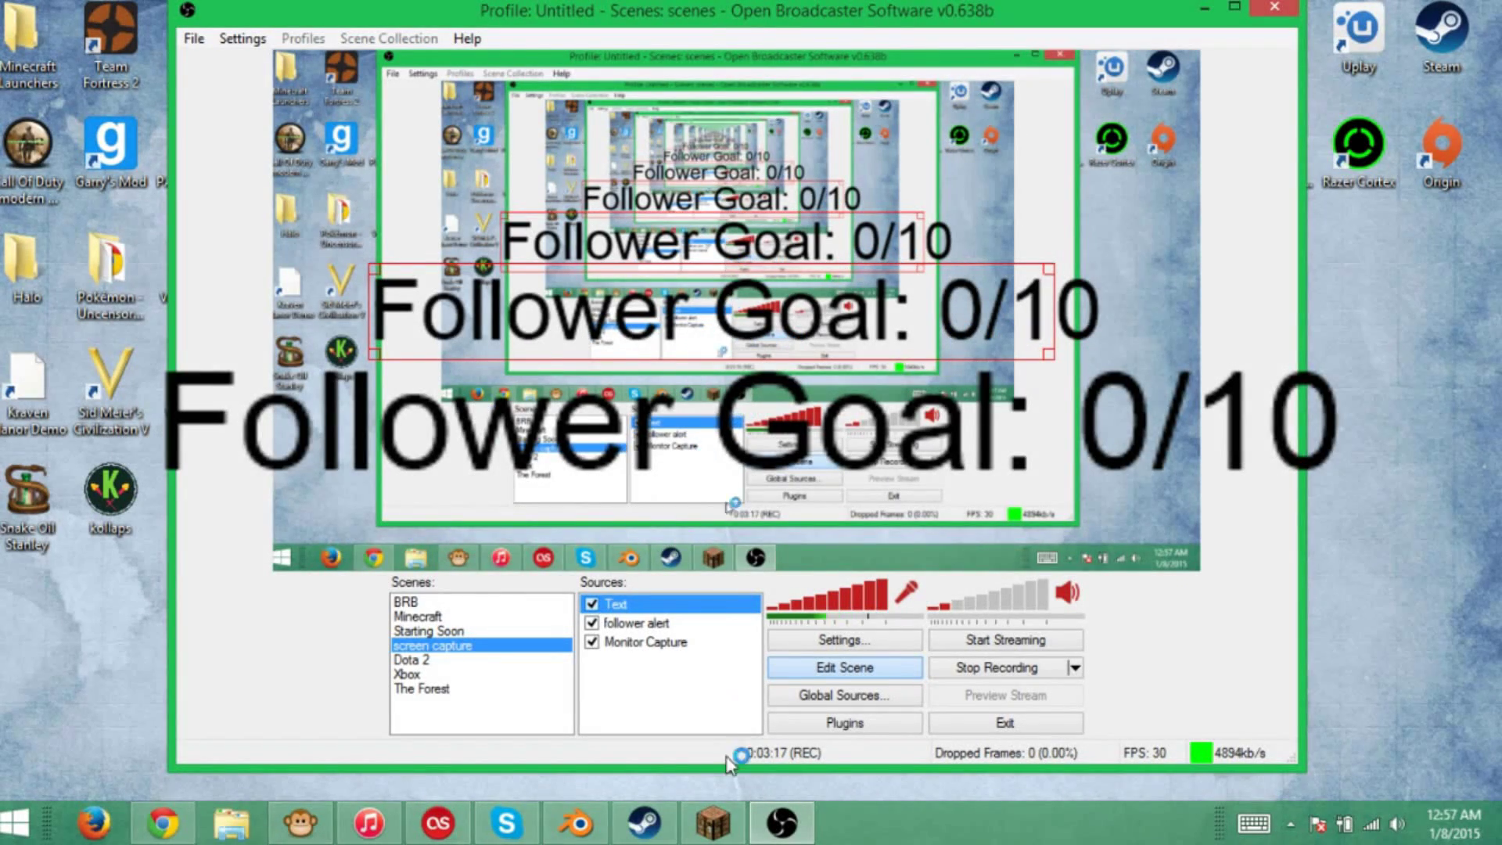
# - Change the Session Follower Count goal from 10 back to 5, save, and return to OBS
pyautogui.click(300, 821)
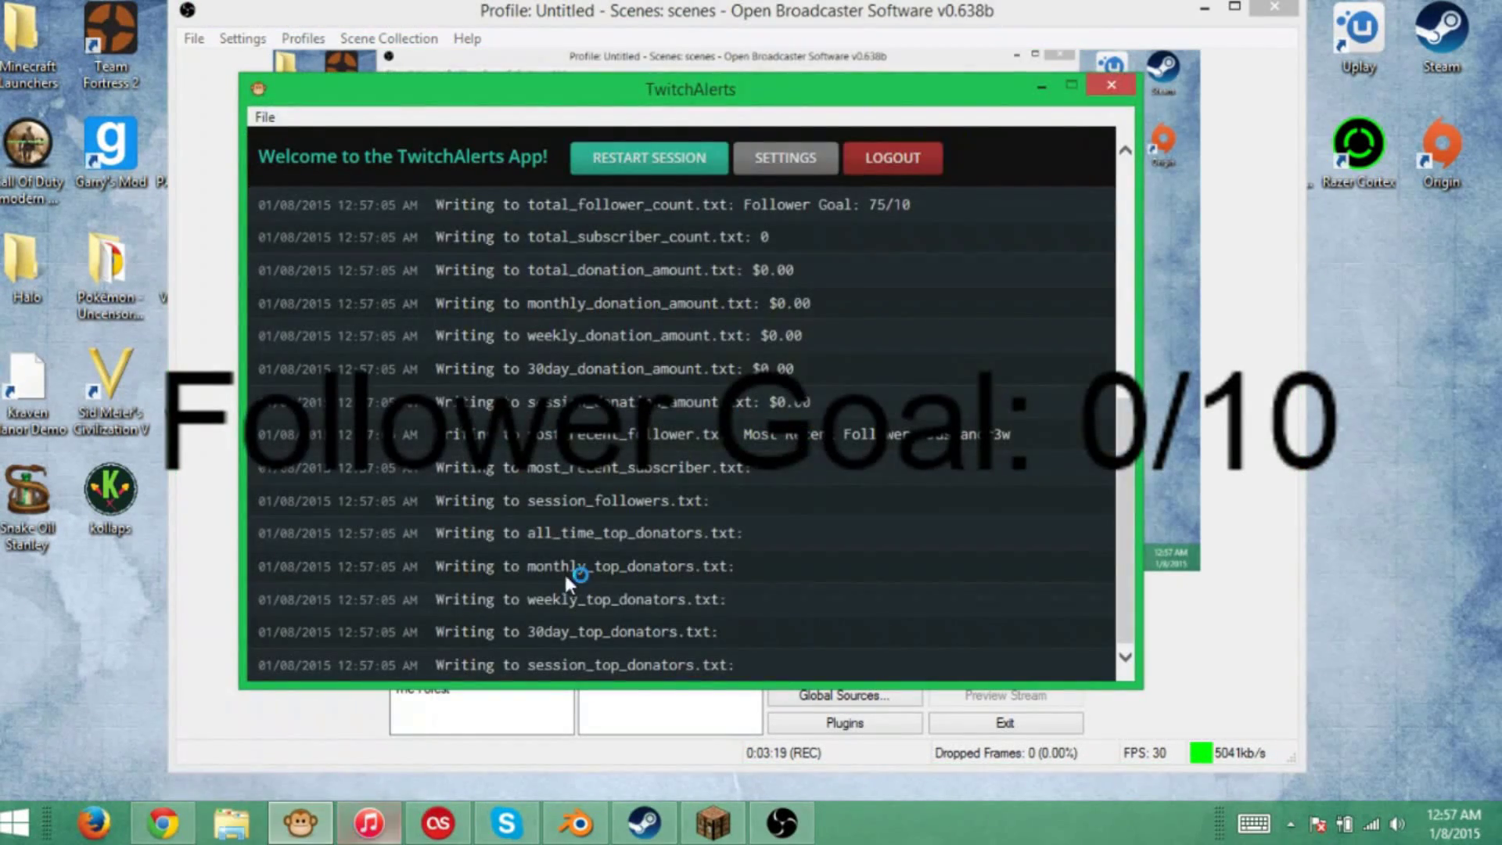
pyautogui.click(785, 157)
pyautogui.click(796, 160)
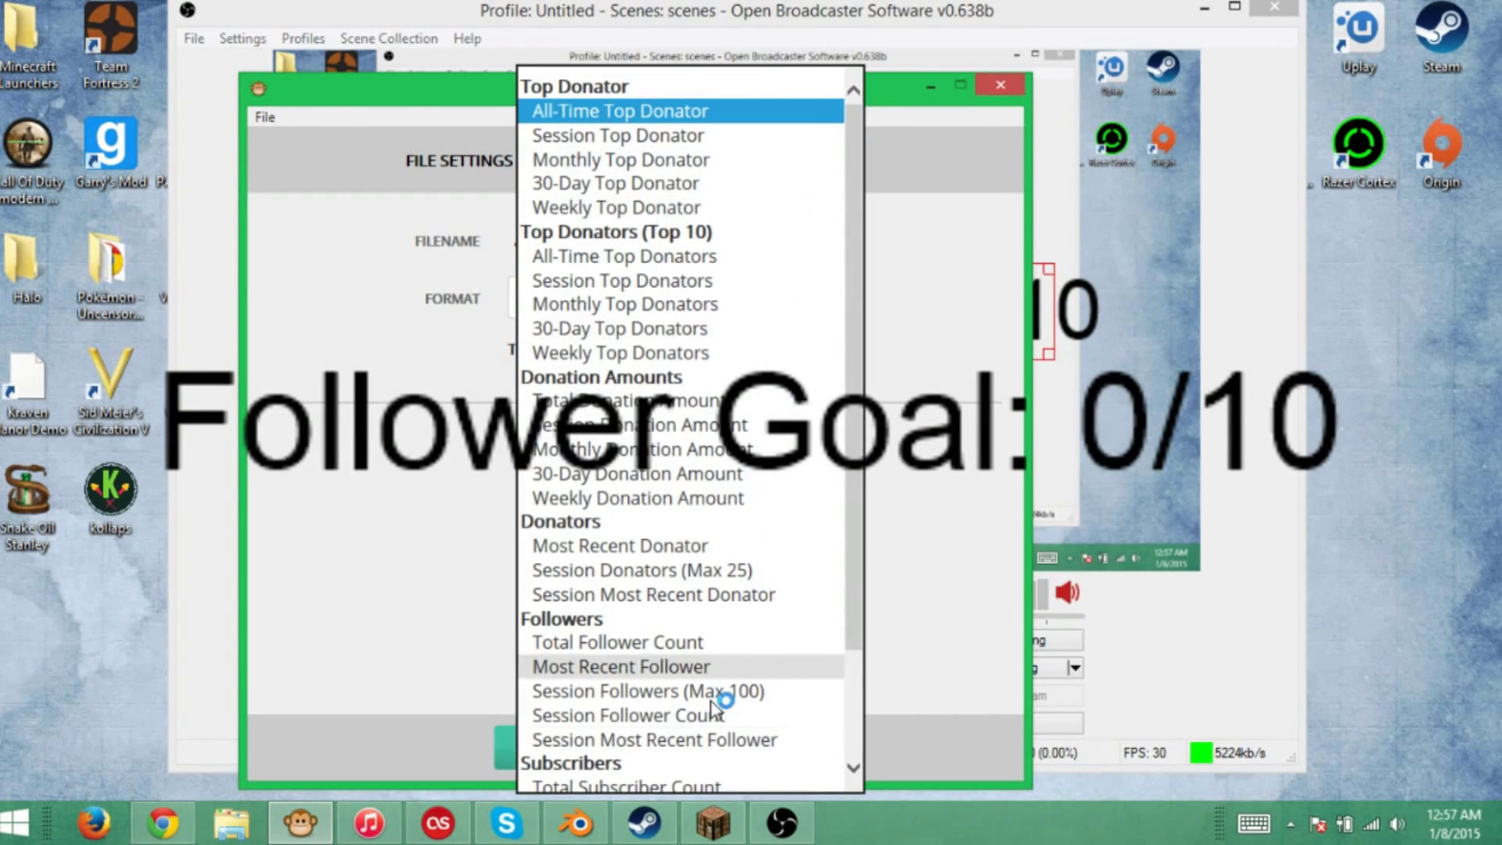
pyautogui.click(689, 713)
pyautogui.click(775, 295)
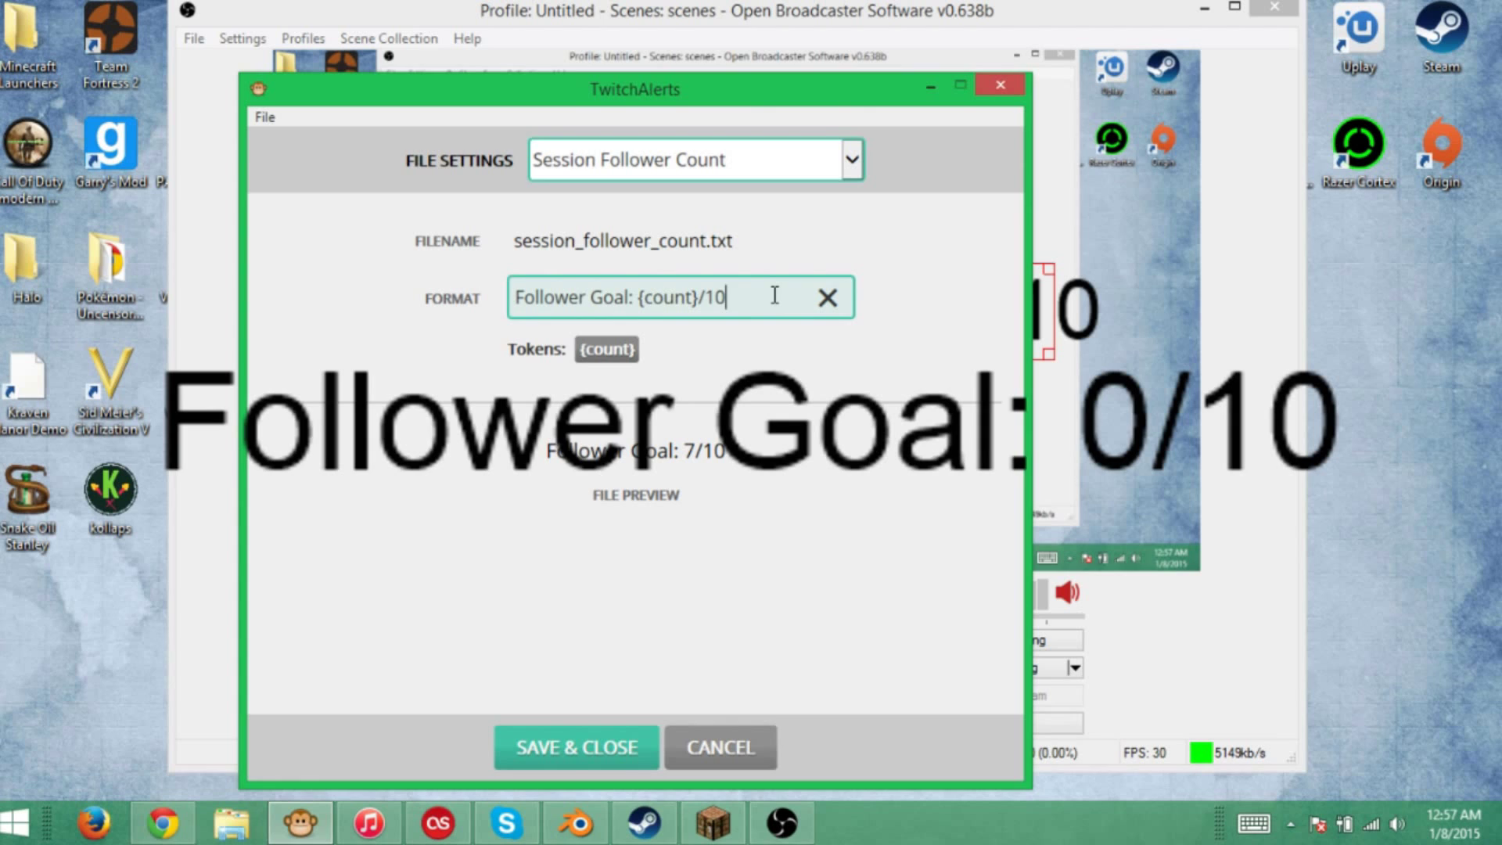
pyautogui.press('BackSpace')
pyautogui.press('BackSpace')
pyautogui.write('5')
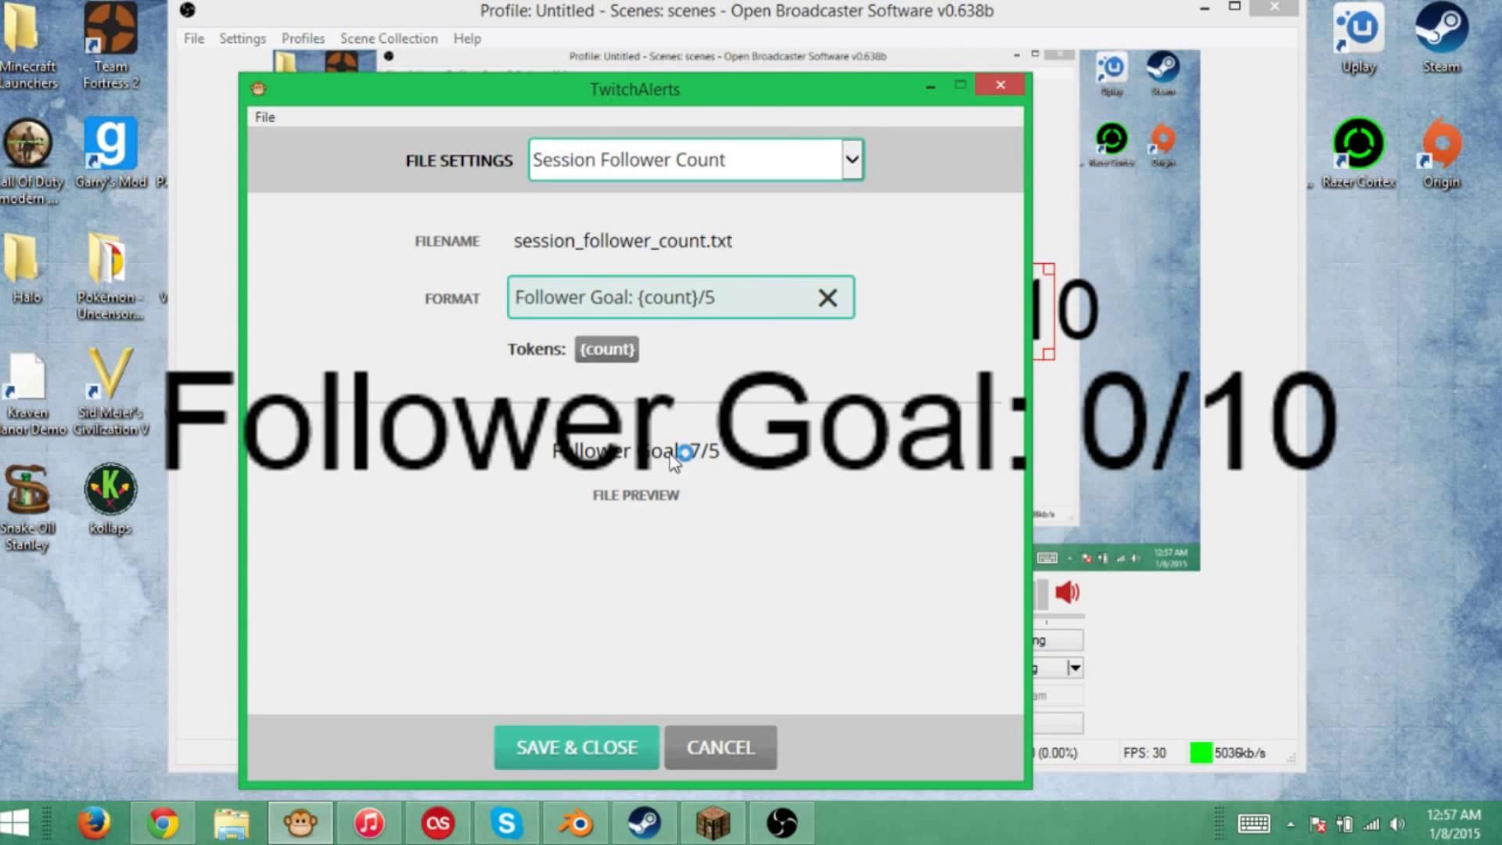
pyautogui.click(575, 751)
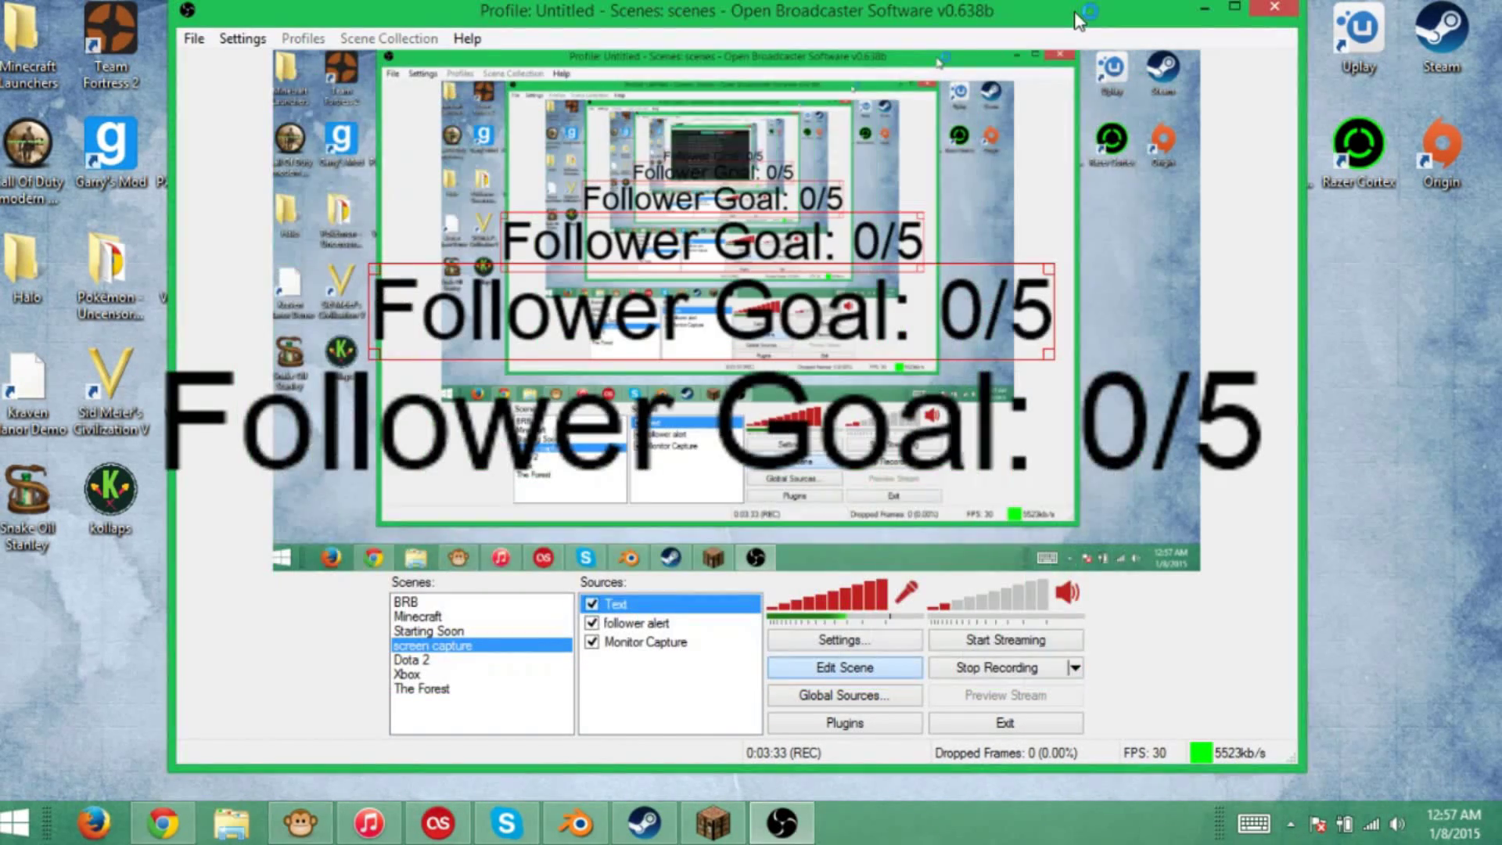
pyautogui.click(1078, 19)
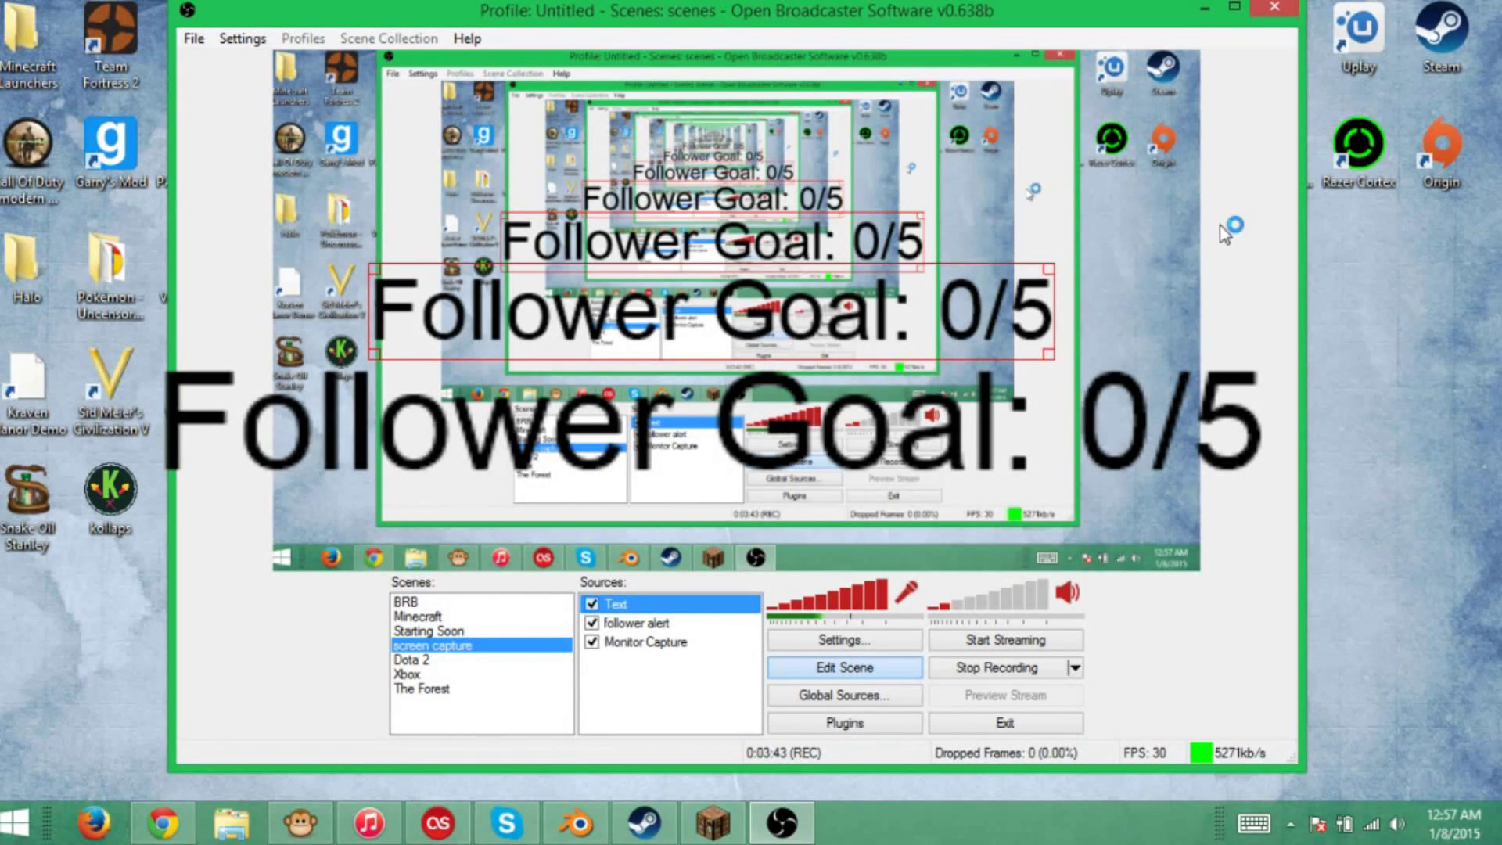
pyautogui.click(860, 172)
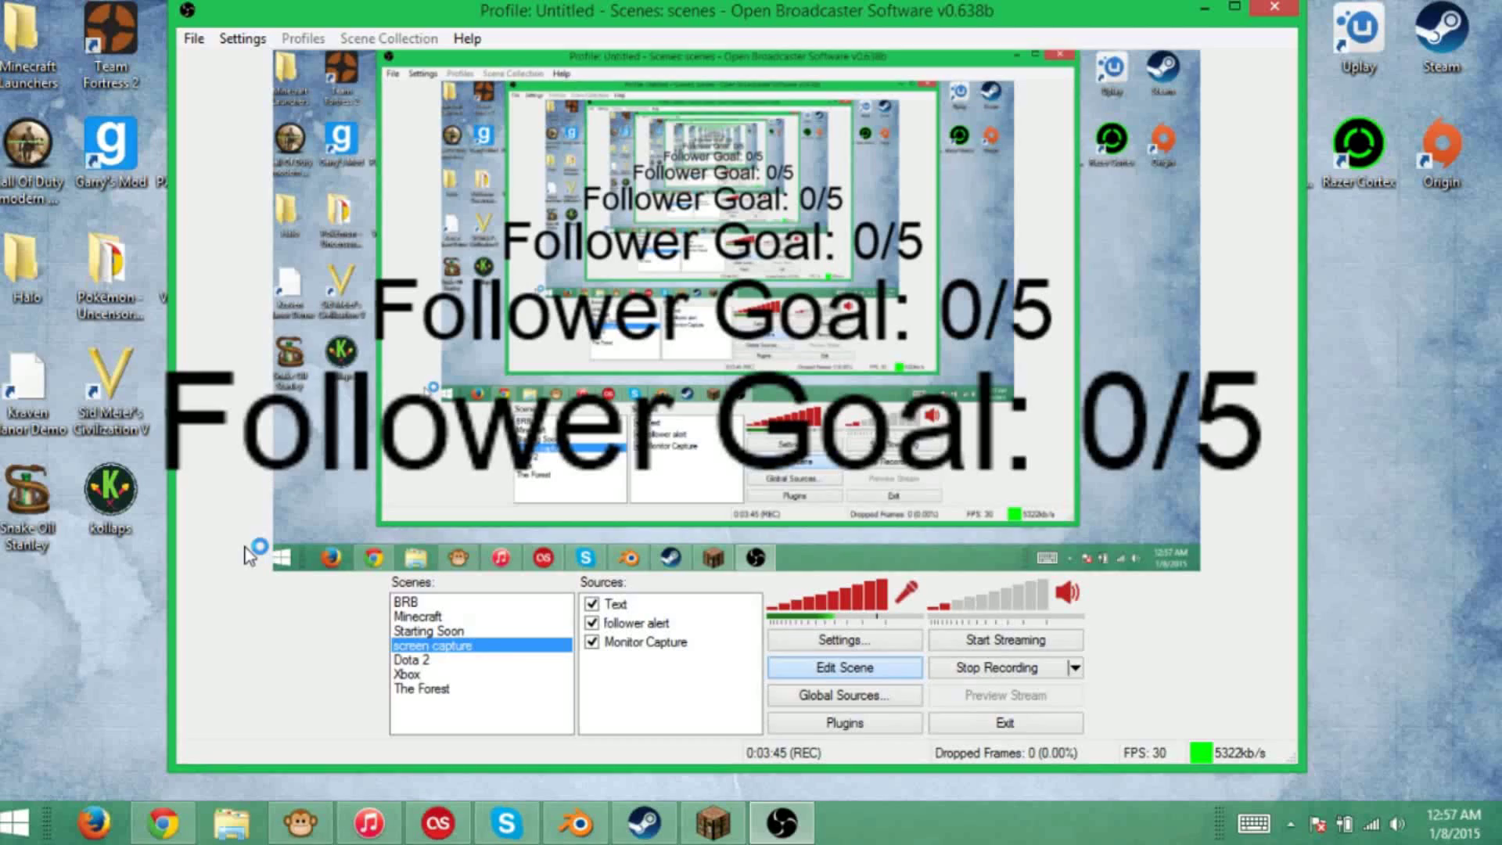